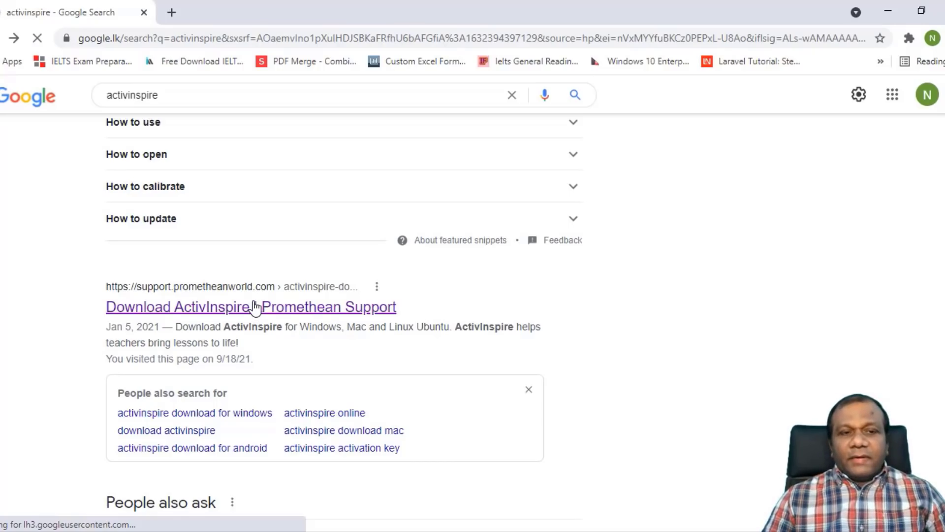
Step: Open the 'Download ActivInspire – Promethean Support' result from the Google activinspire search
{"action": "left_click", "coordinate": [254, 307]}
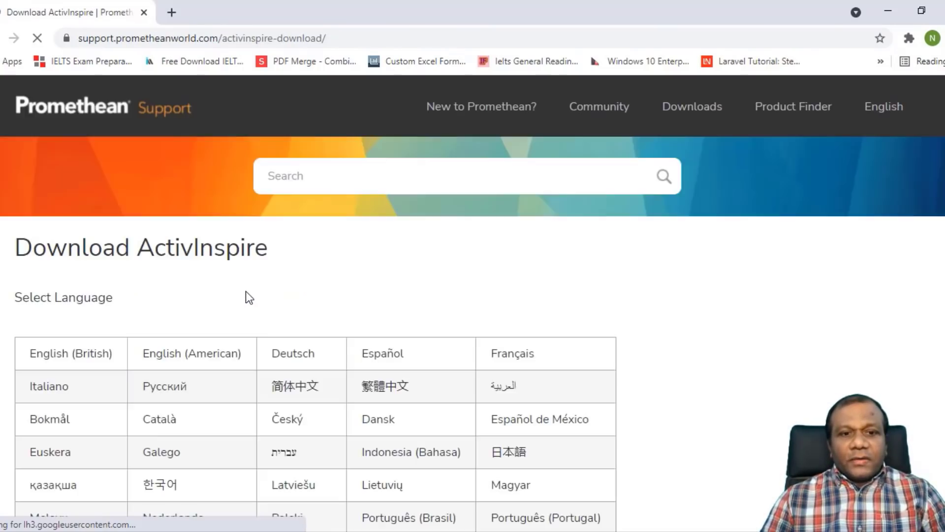
Step: Choose English (British) in the language table to reach the operating system choices
{"action": "scroll", "coordinate": [244, 282], "scroll_direction": "down", "scroll_amount": 4}
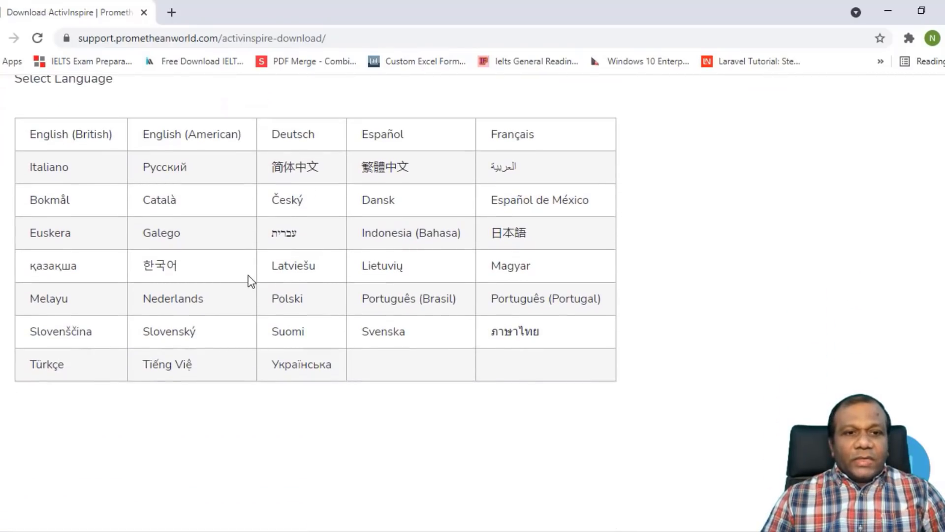
{"action": "left_click", "coordinate": [58, 142]}
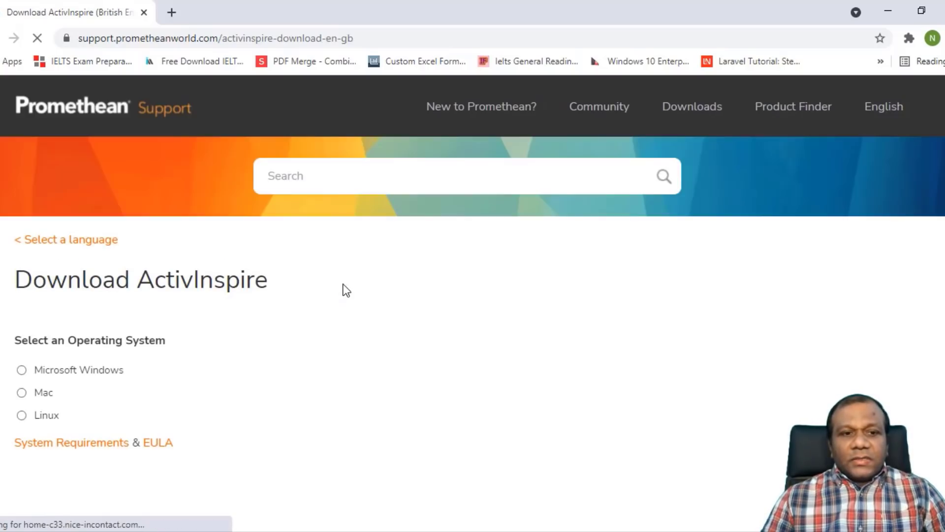
{"action": "scroll", "coordinate": [342, 286], "scroll_direction": "down", "scroll_amount": 2}
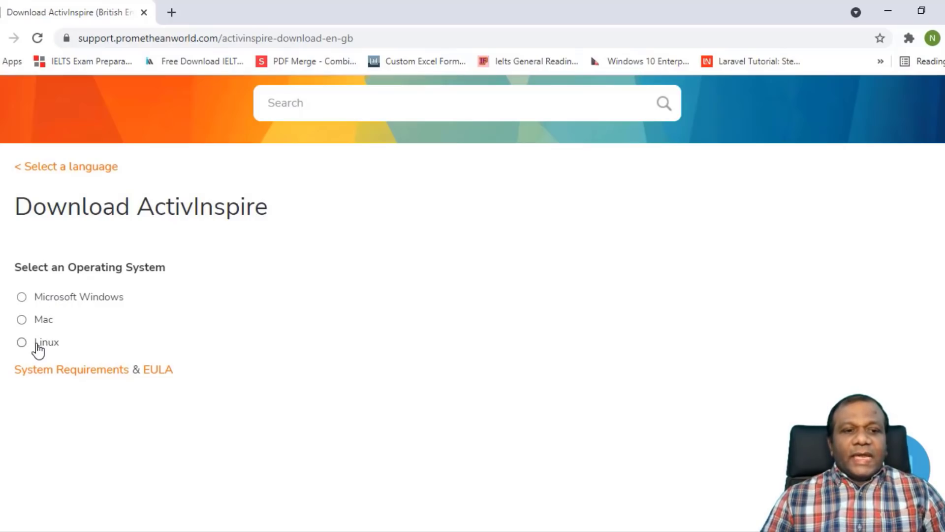
Step: Select Microsoft Windows and autofill the form's name, country and e-mail details
{"action": "left_click", "coordinate": [22, 298]}
{"action": "scroll", "coordinate": [44, 305], "scroll_direction": "down", "scroll_amount": 3}
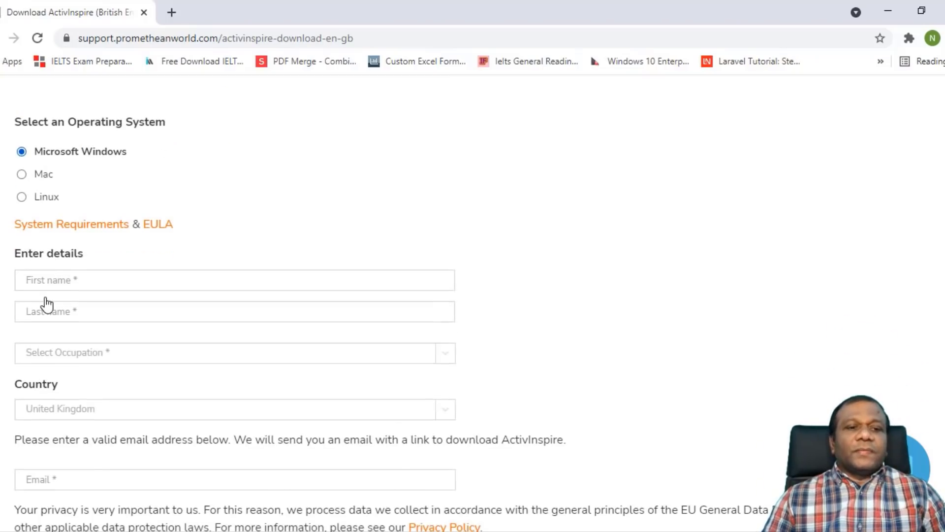
{"action": "left_click", "coordinate": [44, 279]}
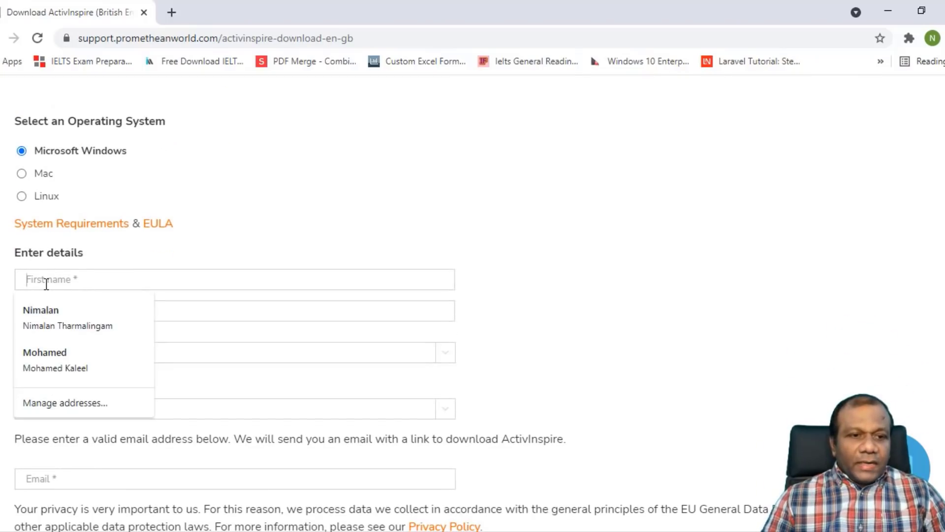
{"action": "left_click", "coordinate": [48, 317]}
{"action": "scroll", "coordinate": [63, 310], "scroll_direction": "down", "scroll_amount": 1}
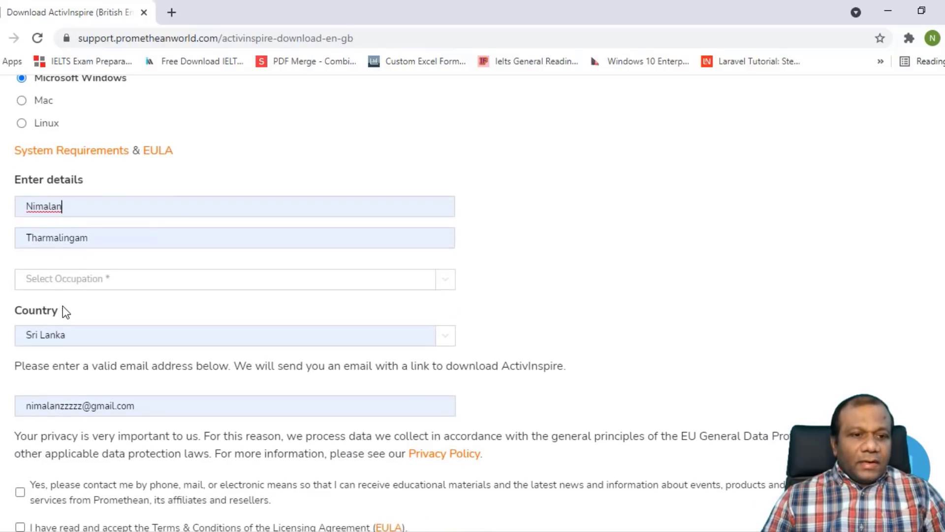
{"action": "scroll", "coordinate": [63, 310], "scroll_direction": "down", "scroll_amount": 1}
{"action": "scroll", "coordinate": [63, 312], "scroll_direction": "down", "scroll_amount": 1}
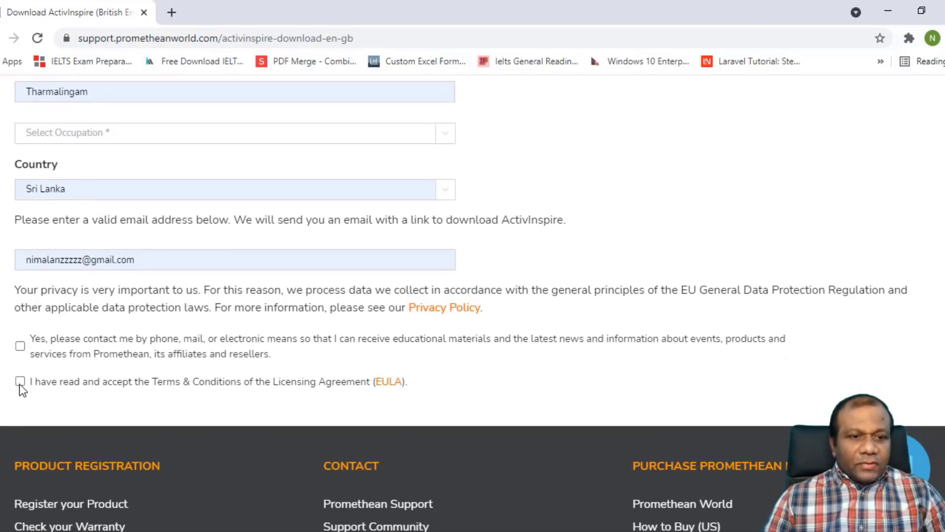
Step: Tick the licensing agreement checkbox and look over the completed download form
{"action": "left_click", "coordinate": [20, 382]}
{"action": "scroll", "coordinate": [584, 365], "scroll_direction": "down", "scroll_amount": 2}
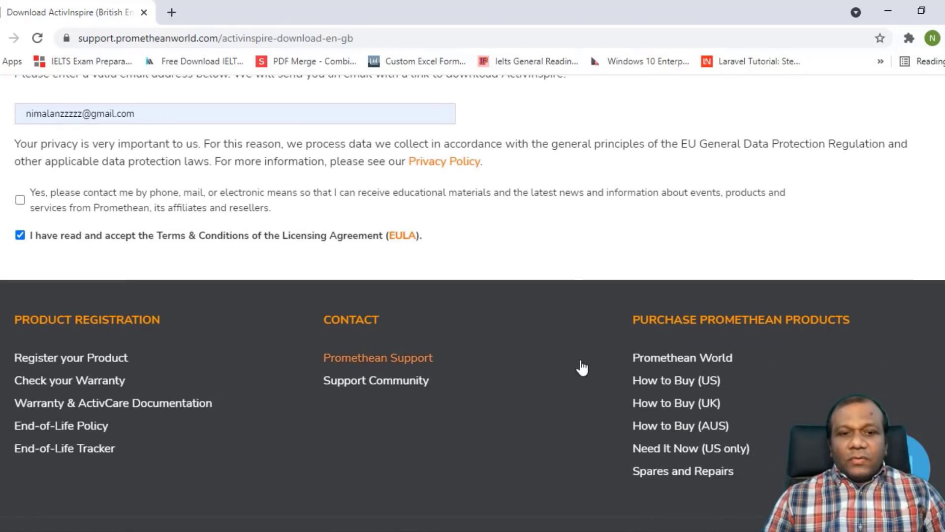
{"action": "scroll", "coordinate": [454, 325], "scroll_direction": "up", "scroll_amount": 3}
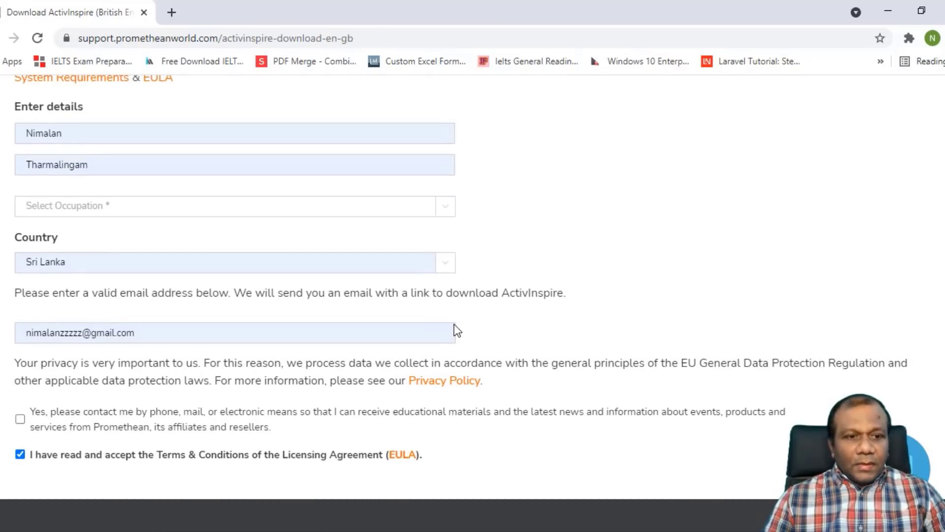
{"action": "scroll", "coordinate": [454, 325], "scroll_direction": "up", "scroll_amount": 1}
{"action": "scroll", "coordinate": [454, 324], "scroll_direction": "down", "scroll_amount": 3}
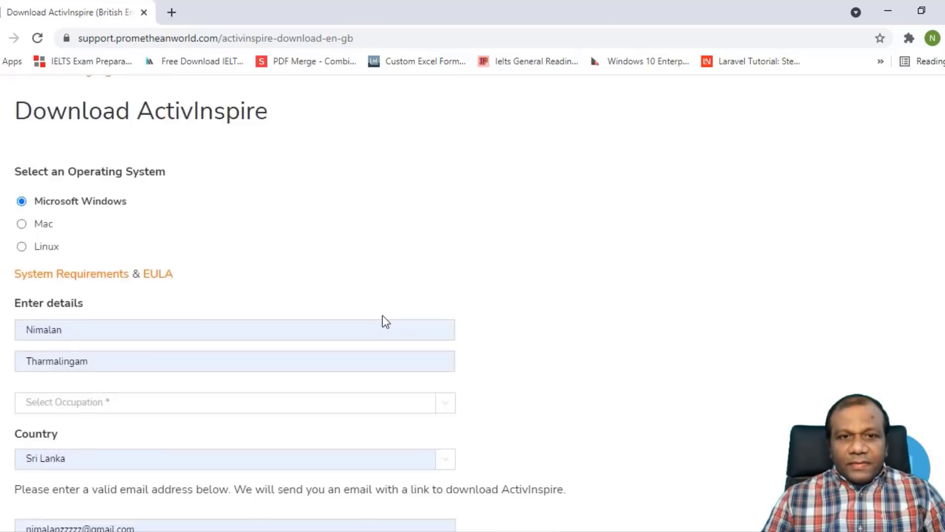
{"action": "scroll", "coordinate": [384, 321], "scroll_direction": "up", "scroll_amount": 3}
{"action": "scroll", "coordinate": [383, 320], "scroll_direction": "down", "scroll_amount": 4}
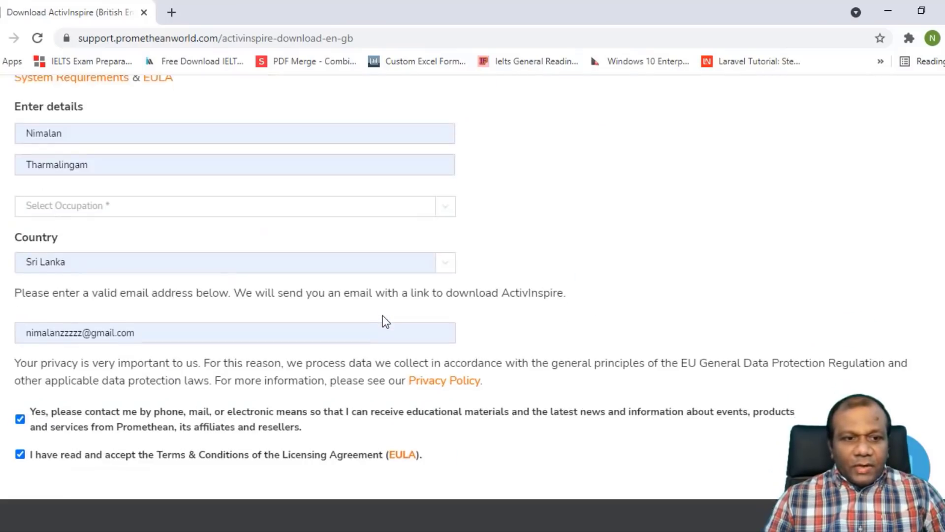
{"action": "scroll", "coordinate": [385, 321], "scroll_direction": "down", "scroll_amount": 3}
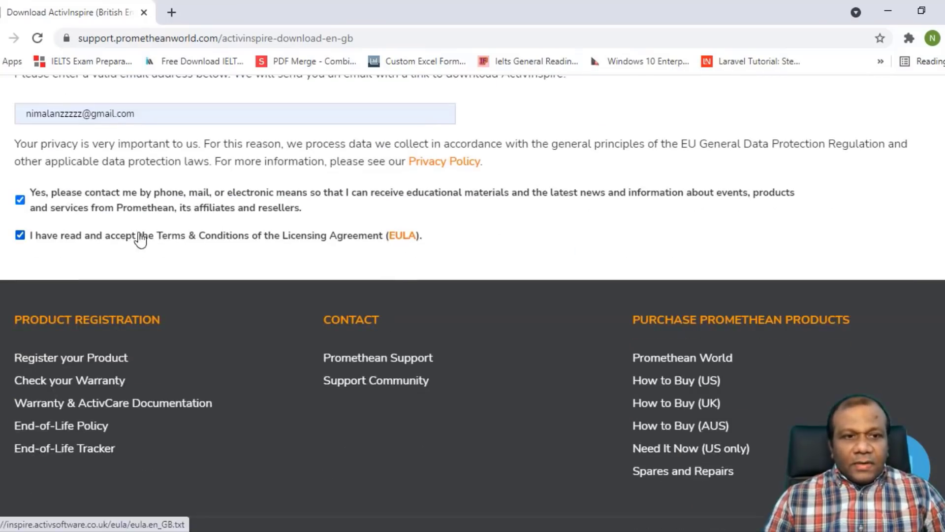
{"action": "scroll", "coordinate": [186, 268], "scroll_direction": "down", "scroll_amount": 1}
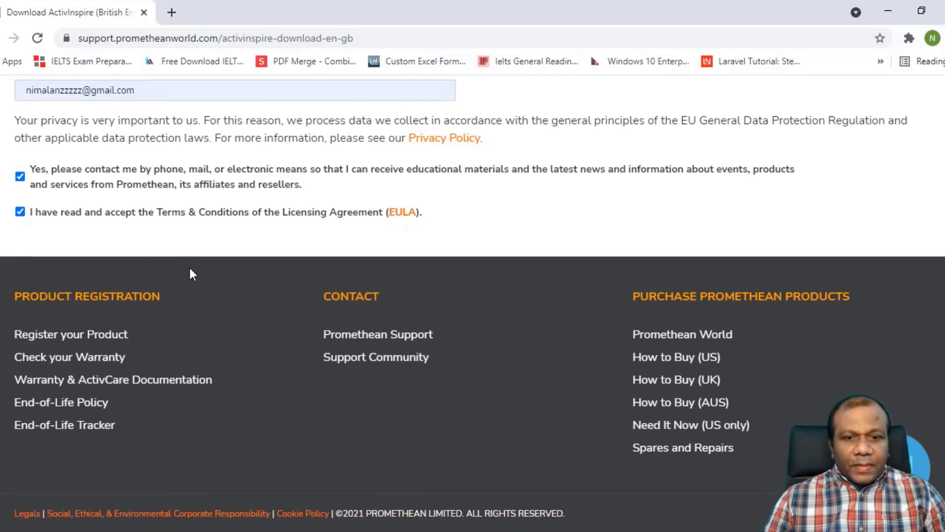
{"action": "scroll", "coordinate": [346, 287], "scroll_direction": "up", "scroll_amount": 1}
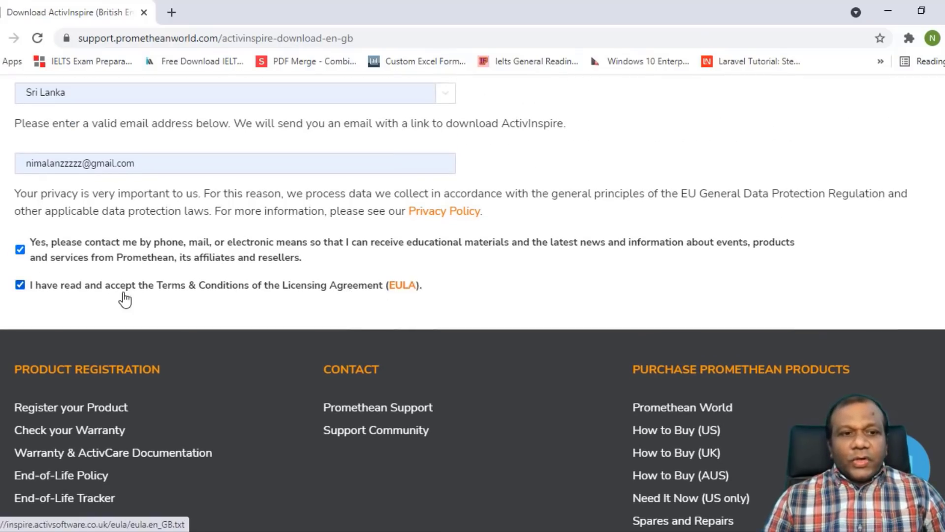
{"action": "scroll", "coordinate": [120, 289], "scroll_direction": "up", "scroll_amount": 3}
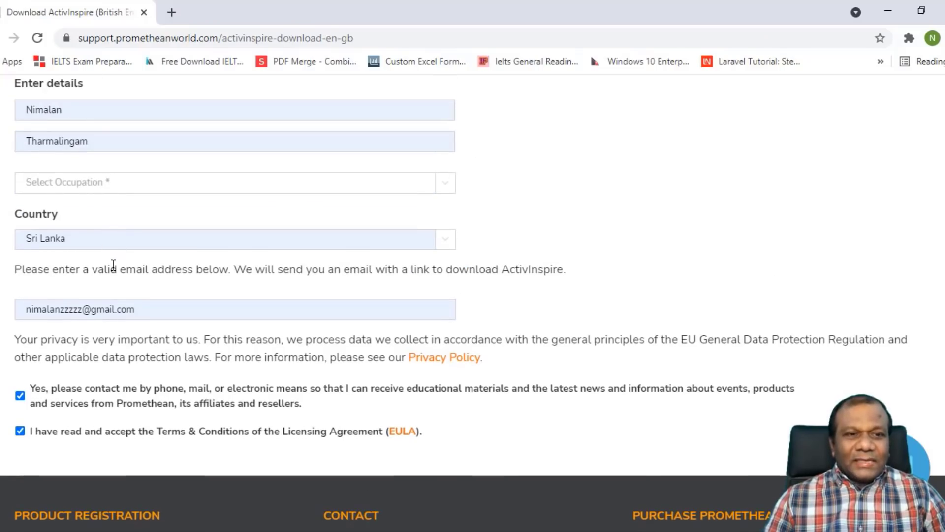
{"action": "scroll", "coordinate": [142, 304], "scroll_direction": "down", "scroll_amount": 2}
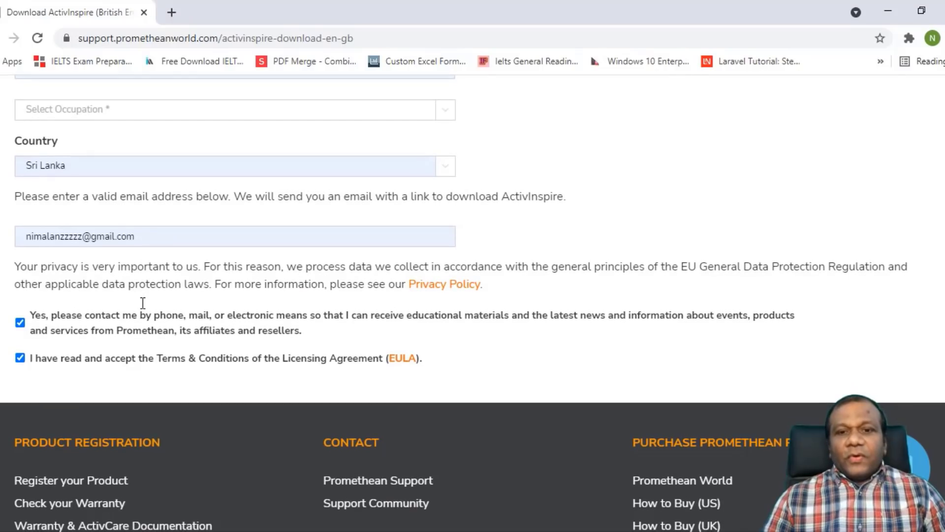
{"action": "scroll", "coordinate": [117, 264], "scroll_direction": "down", "scroll_amount": 3}
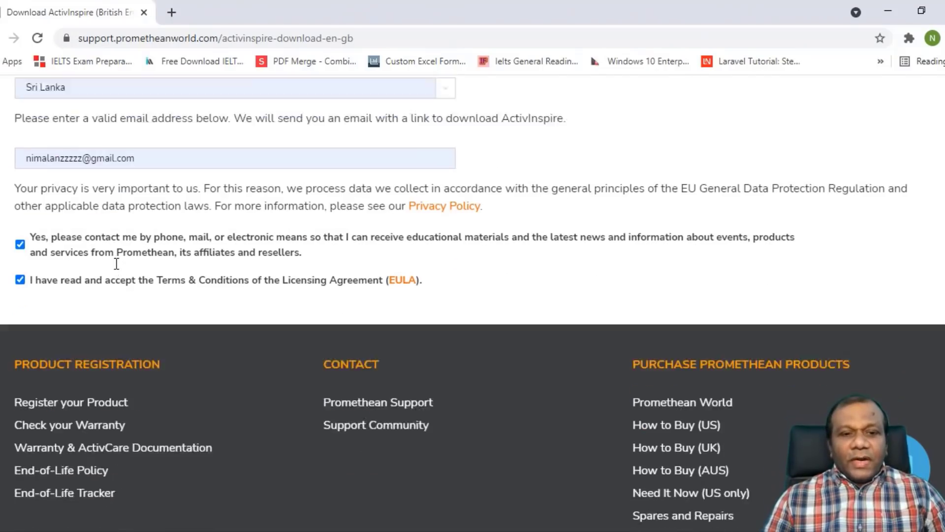
Step: Untick the licensing agreement and minimise the browser to the desktop
{"action": "left_click", "coordinate": [20, 213]}
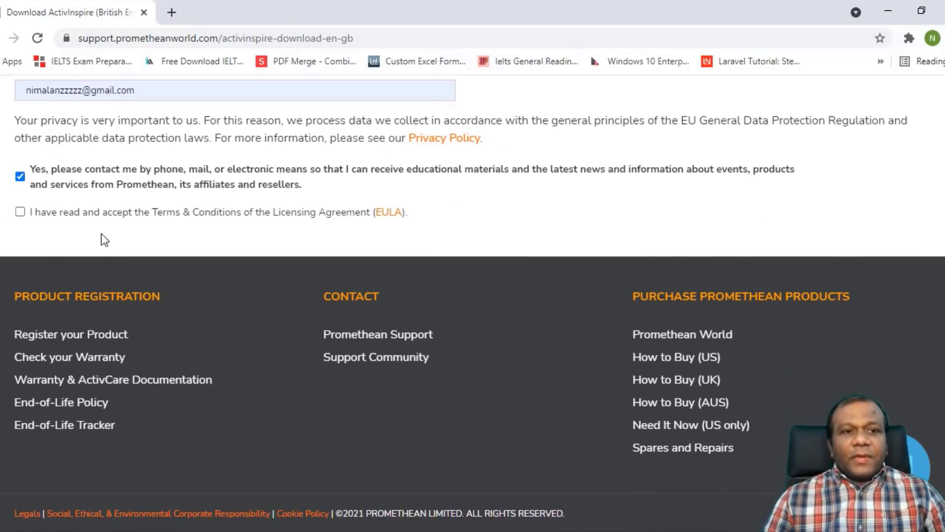
{"action": "scroll", "coordinate": [104, 236], "scroll_direction": "up", "scroll_amount": 7}
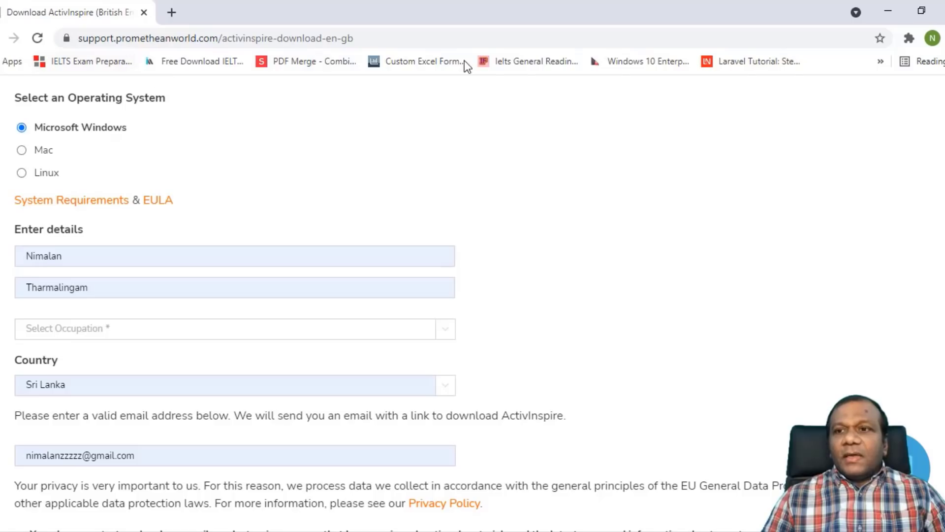
{"action": "left_click", "coordinate": [885, 12]}
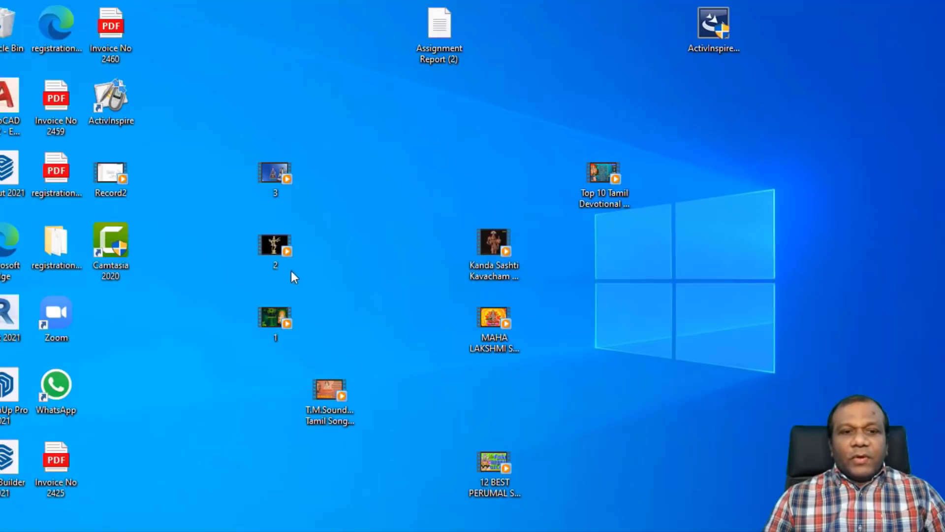
Step: Launch ActivInspire using Open from its desktop shortcut's context menu
{"action": "right_click", "coordinate": [109, 101]}
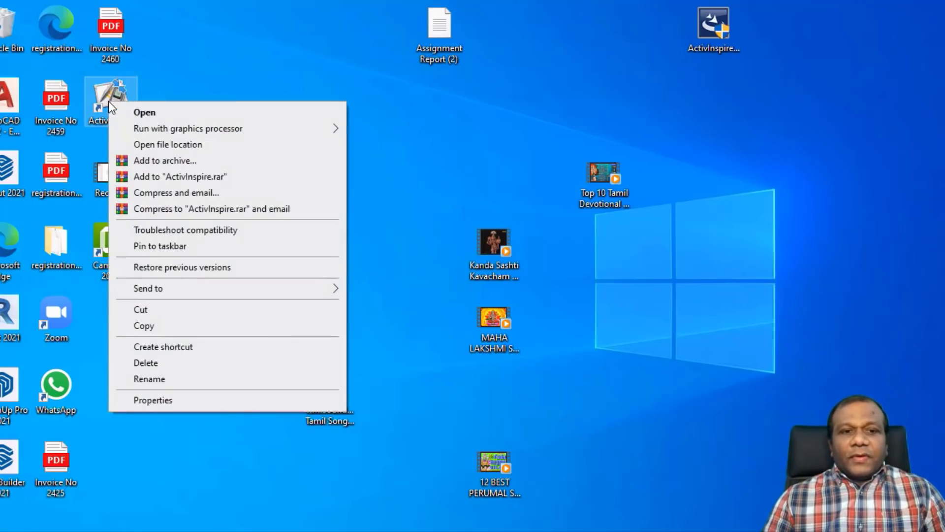
{"action": "left_click", "coordinate": [150, 113]}
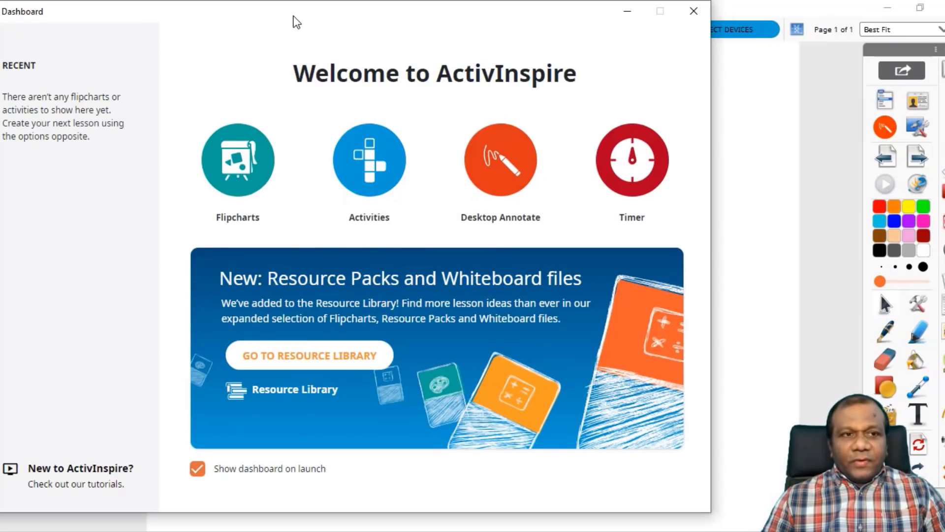
Step: Drag the Welcome to ActivInspire Dashboard aside and close it
{"action": "left_click_drag", "start_coordinate": [295, 22], "coordinate": [396, 36]}
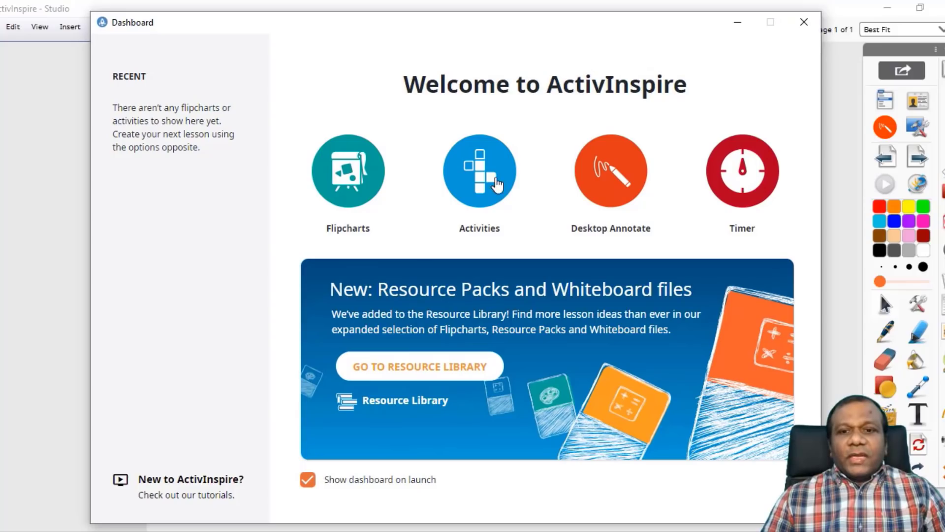
{"action": "left_click", "coordinate": [805, 23]}
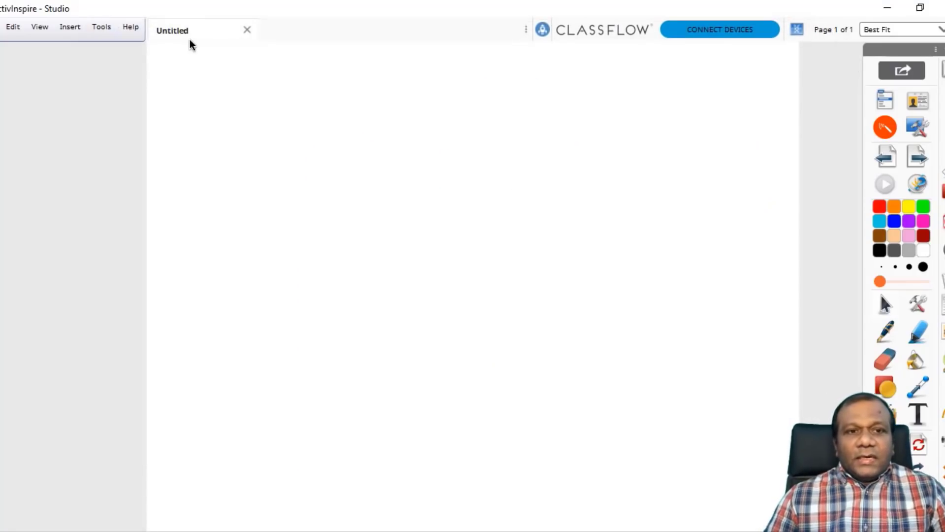
{"action": "left_click", "coordinate": [1, 26]}
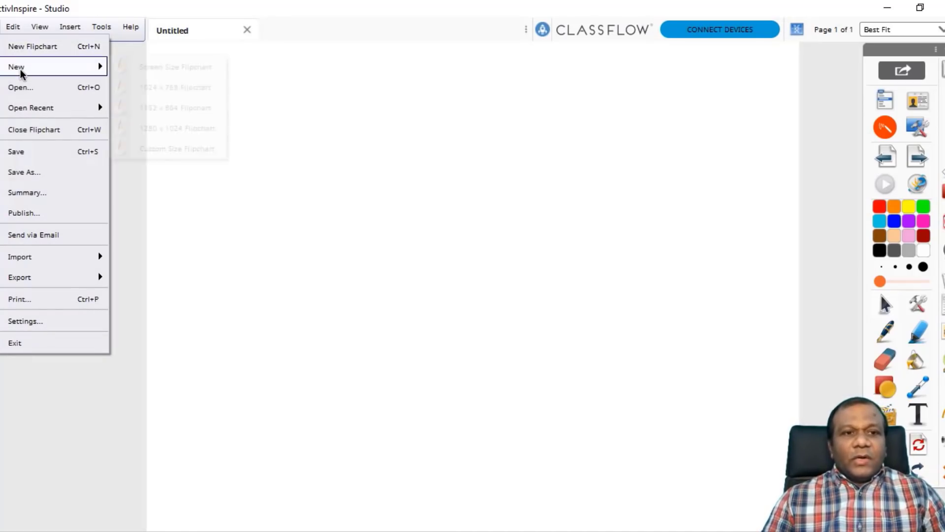
{"action": "mouse_move", "coordinate": [43, 71]}
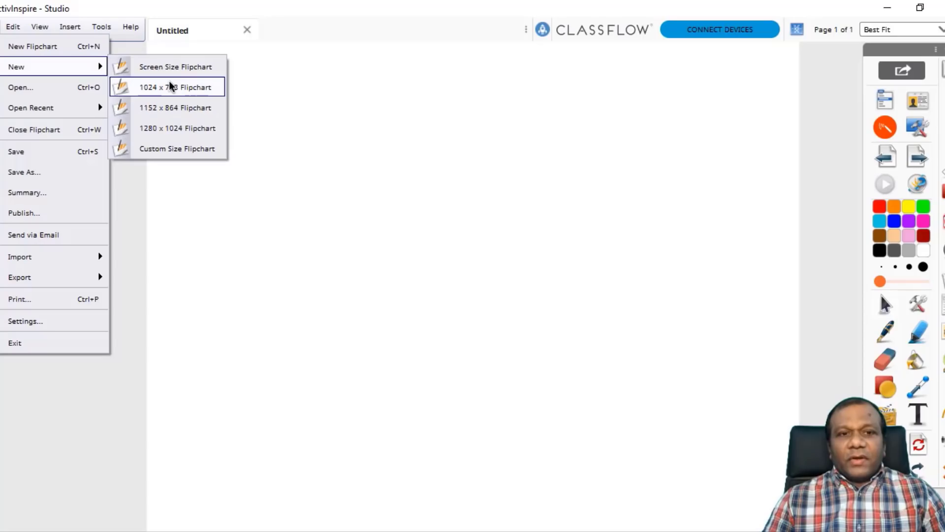
{"action": "left_click", "coordinate": [412, 152]}
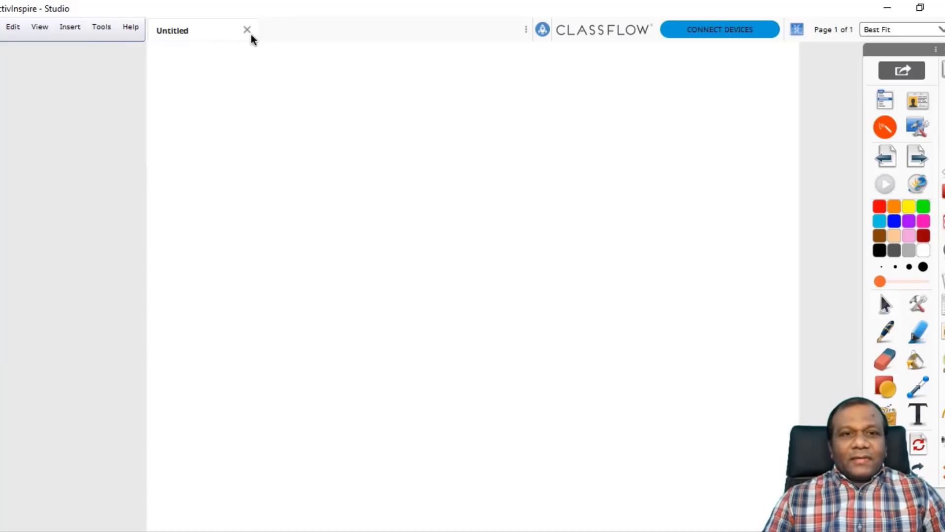
{"action": "left_click", "coordinate": [1, 27]}
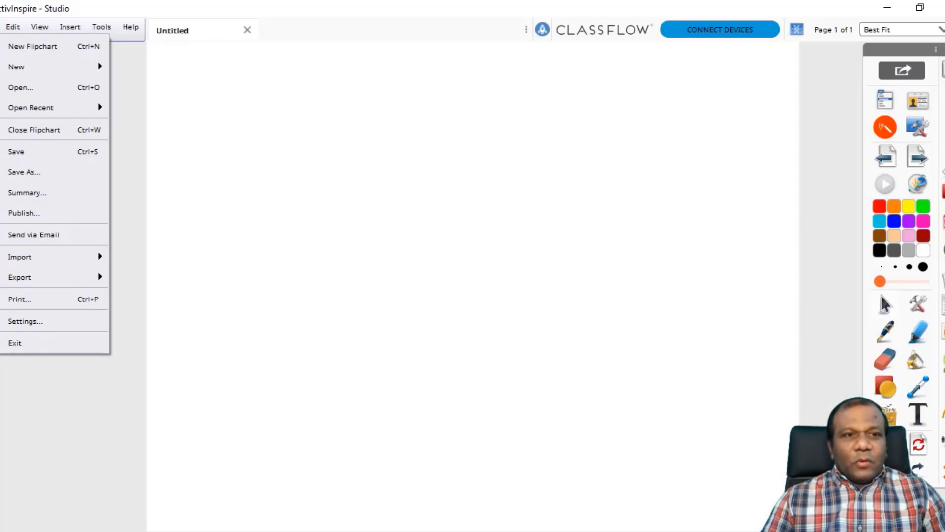
{"action": "mouse_move", "coordinate": [33, 279]}
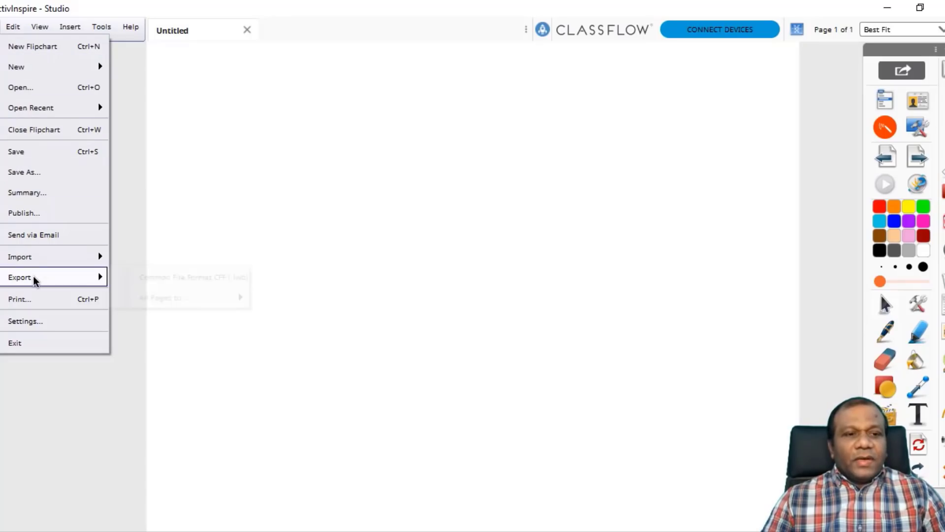
{"action": "mouse_move", "coordinate": [35, 255]}
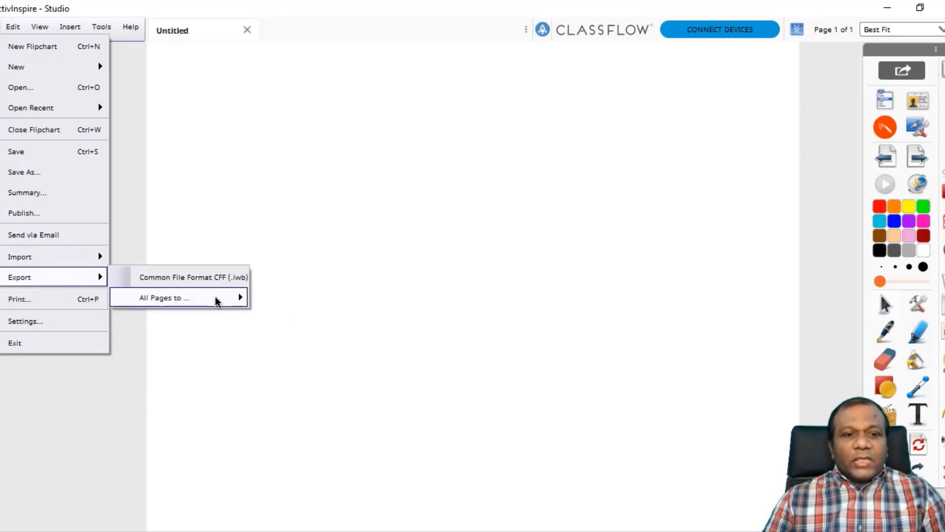
{"action": "mouse_move", "coordinate": [217, 302]}
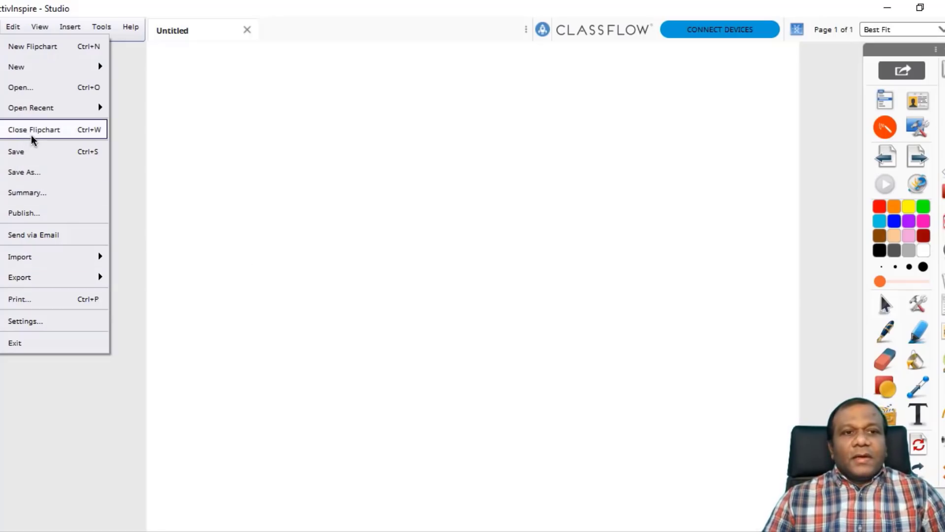
{"action": "left_click", "coordinate": [242, 141]}
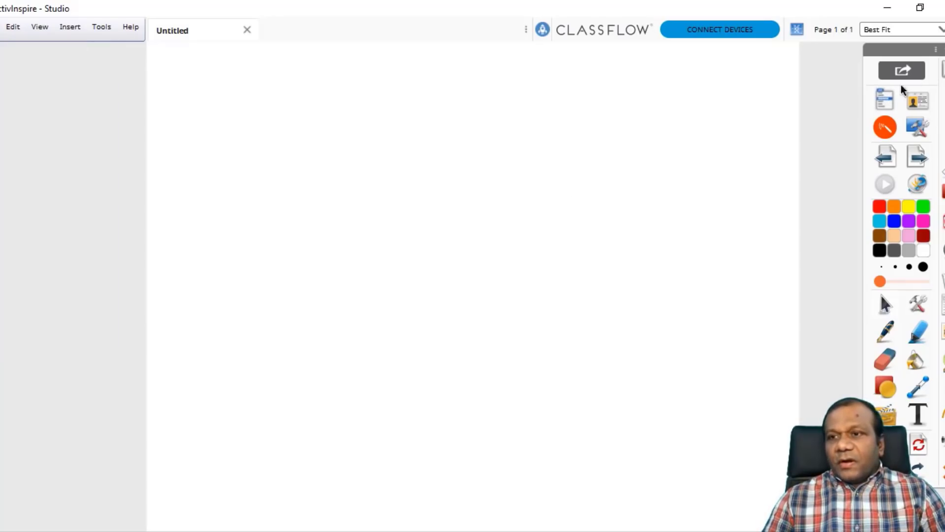
Step: Dock the toolbox on the window's left edge, then open and close the Main Menu twice
{"action": "left_click_drag", "start_coordinate": [911, 53], "coordinate": [35, 64]}
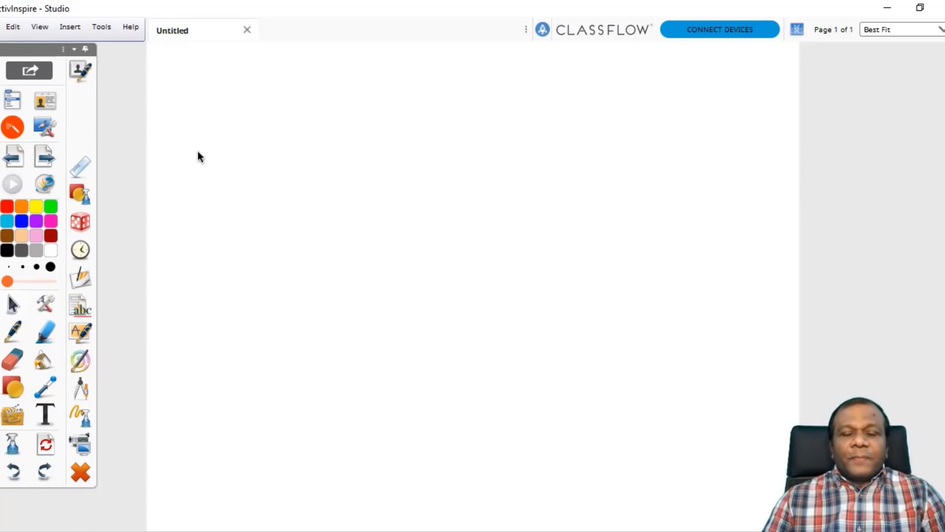
{"action": "left_click", "coordinate": [11, 101]}
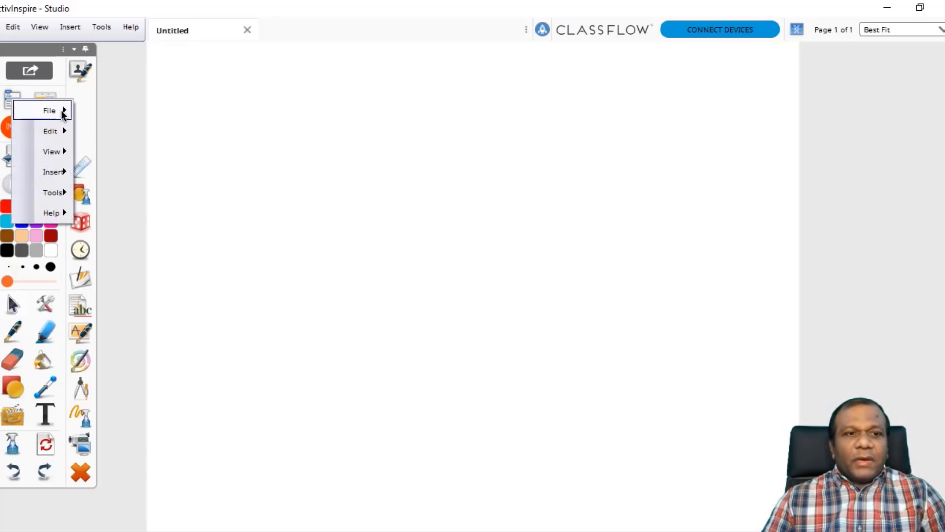
{"action": "mouse_move", "coordinate": [62, 114]}
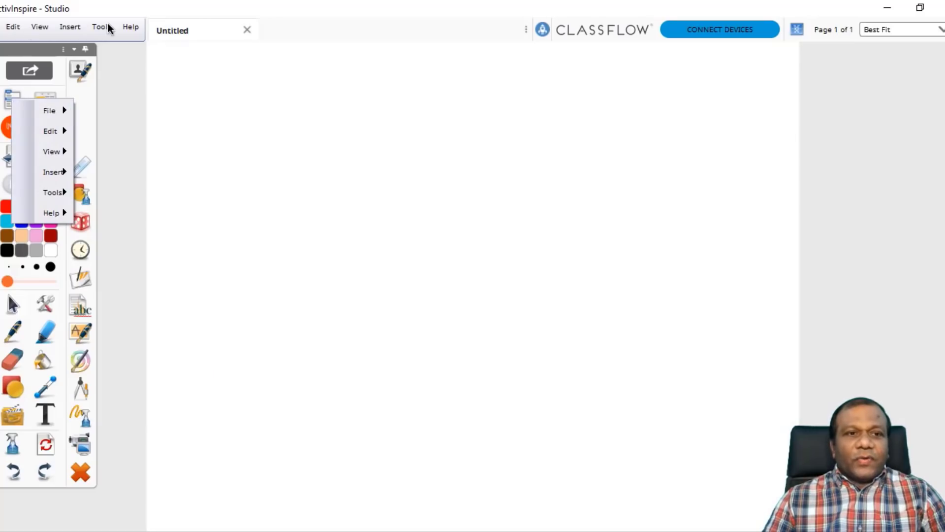
{"action": "left_click", "coordinate": [15, 101]}
{"action": "left_click", "coordinate": [14, 101]}
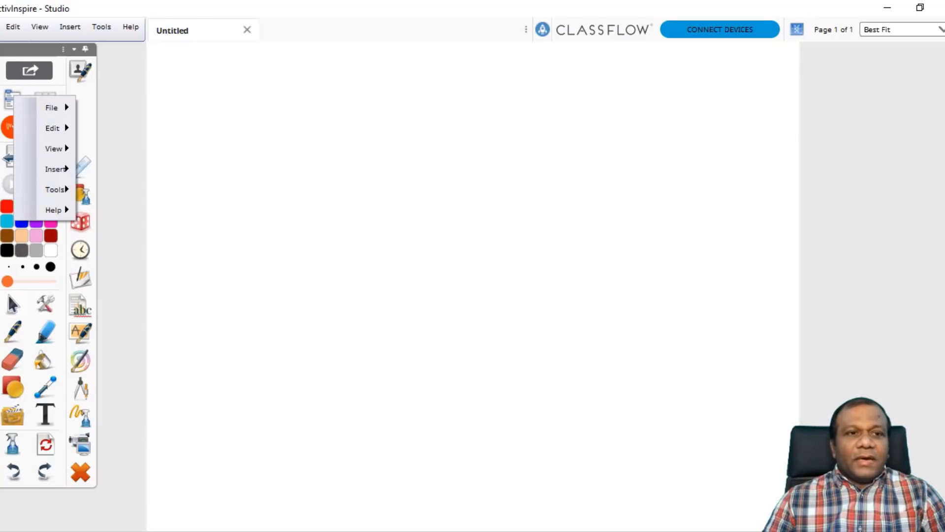
{"action": "left_click", "coordinate": [10, 96]}
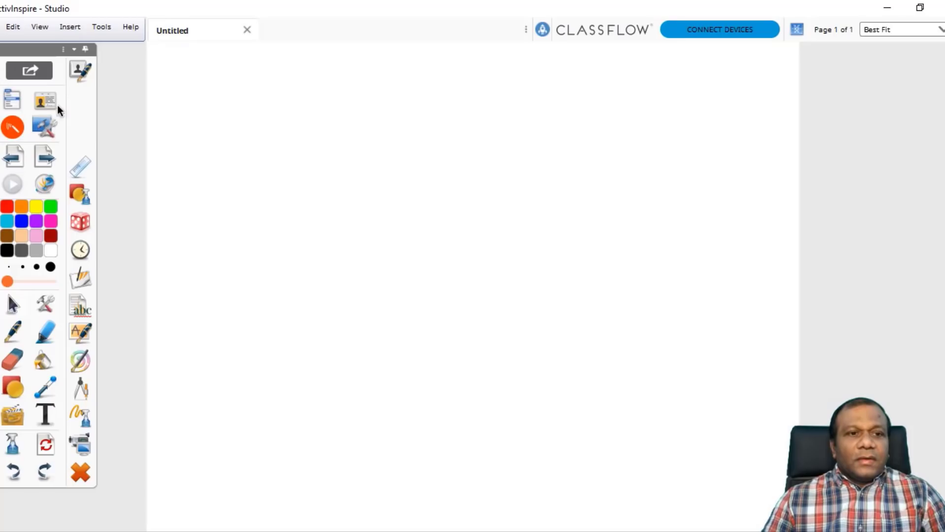
Step: Draw a green highlighter arc and a black pen line over the desktop, then return to Studio
{"action": "left_click", "coordinate": [14, 127]}
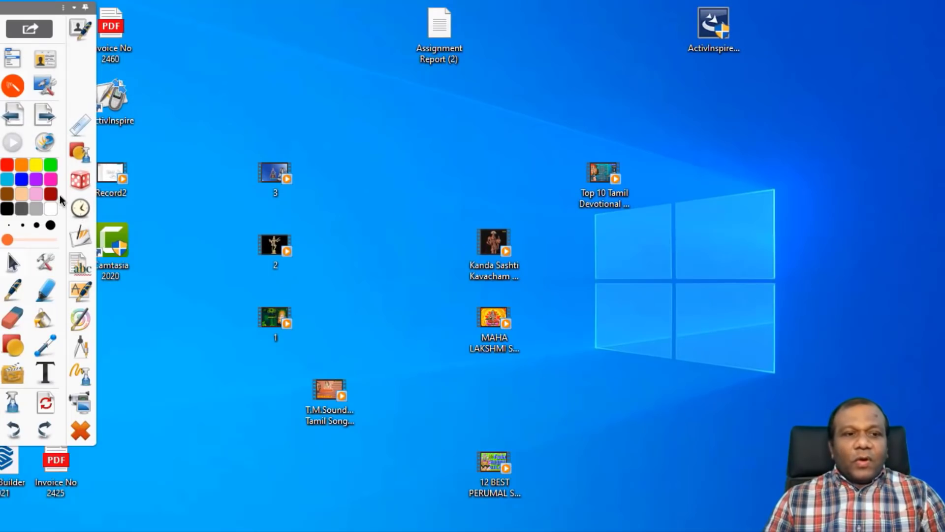
{"action": "left_click", "coordinate": [49, 301]}
{"action": "mouse_move", "coordinate": [399, 235]}
{"action": "left_mouse_down"}
{"action": "mouse_move", "coordinate": [492, 155]}
{"action": "mouse_move", "coordinate": [491, 165]}
{"action": "left_mouse_up"}
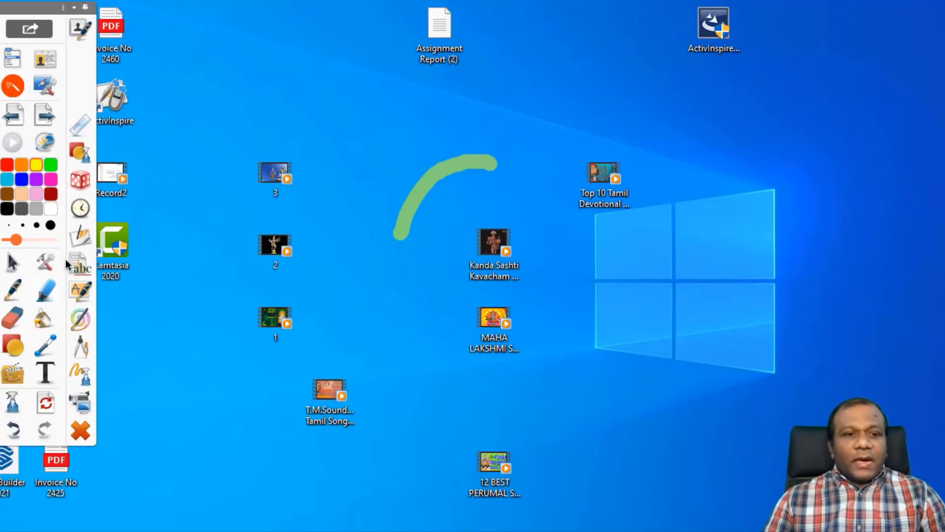
{"action": "left_click", "coordinate": [12, 291]}
{"action": "mouse_move", "coordinate": [619, 132]}
{"action": "left_mouse_down"}
{"action": "mouse_move", "coordinate": [782, 150]}
{"action": "mouse_move", "coordinate": [779, 160]}
{"action": "left_mouse_up"}
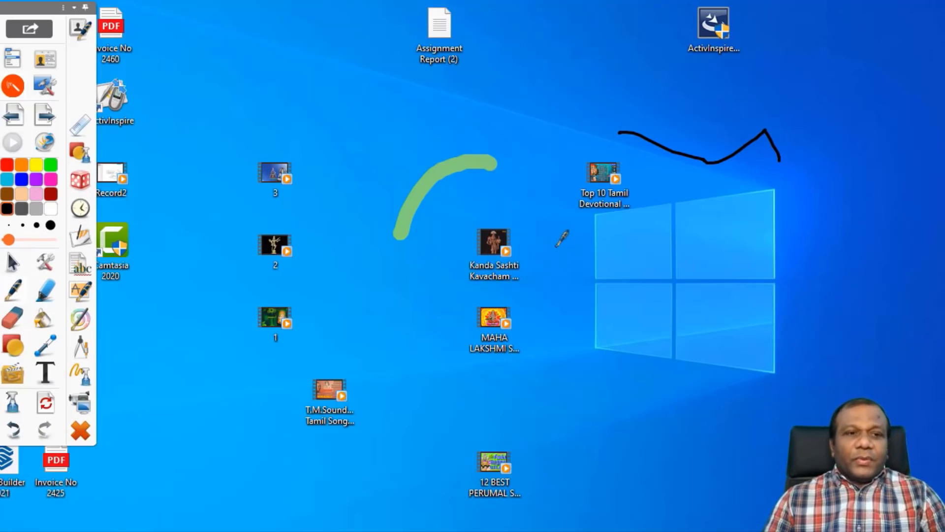
{"action": "left_click", "coordinate": [12, 89]}
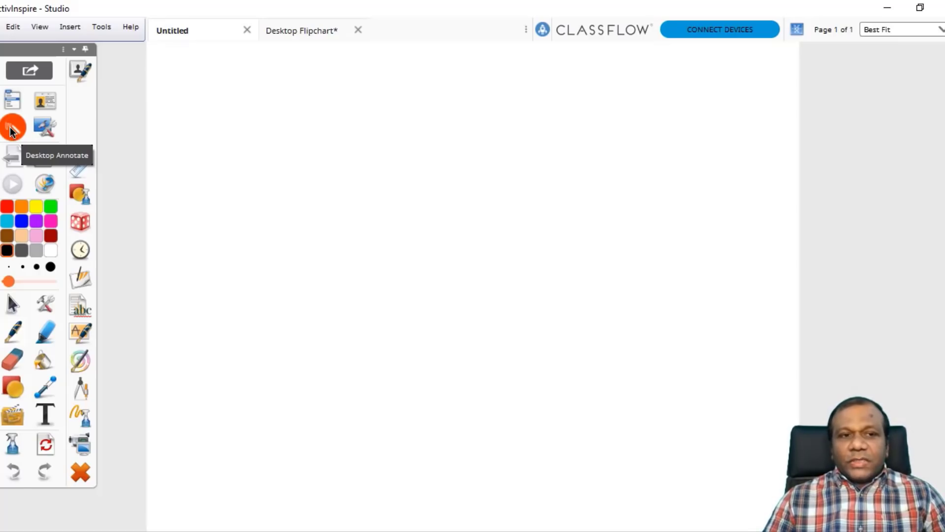
{"action": "left_click", "coordinate": [43, 128]}
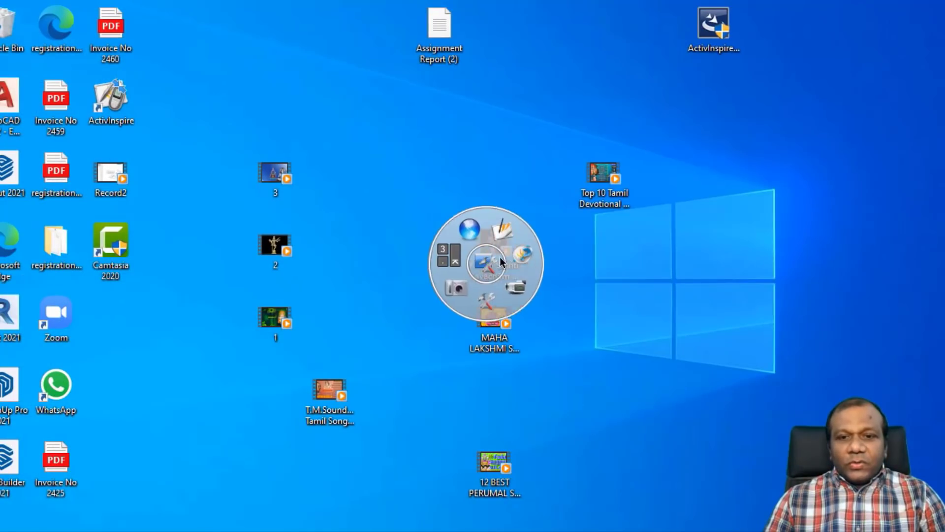
{"action": "left_click_drag", "start_coordinate": [496, 262], "coordinate": [672, 210]}
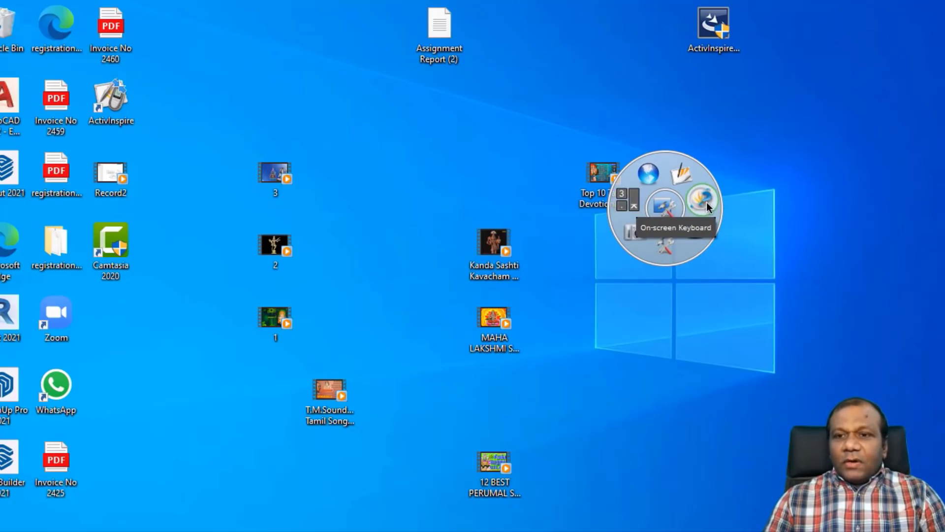
{"action": "left_click", "coordinate": [665, 242]}
{"action": "left_click", "coordinate": [628, 279]}
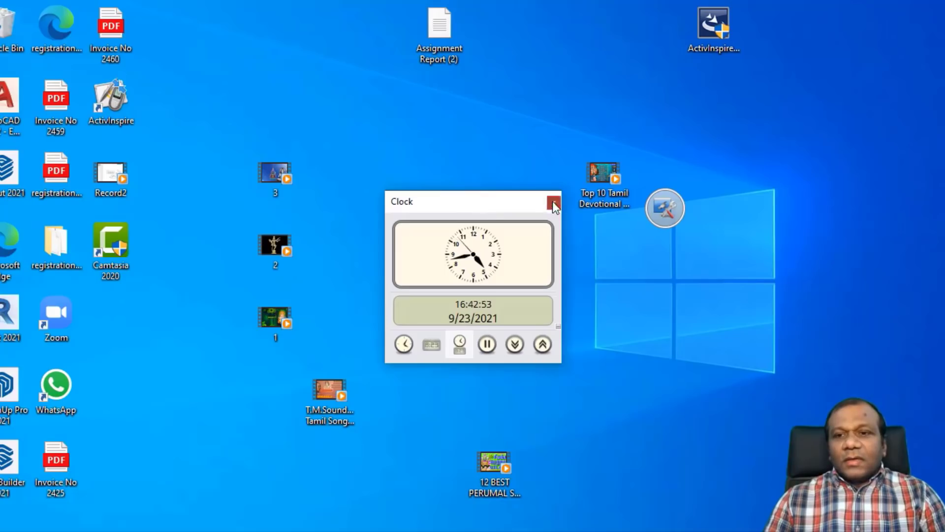
{"action": "left_click", "coordinate": [553, 203]}
{"action": "left_click", "coordinate": [668, 207]}
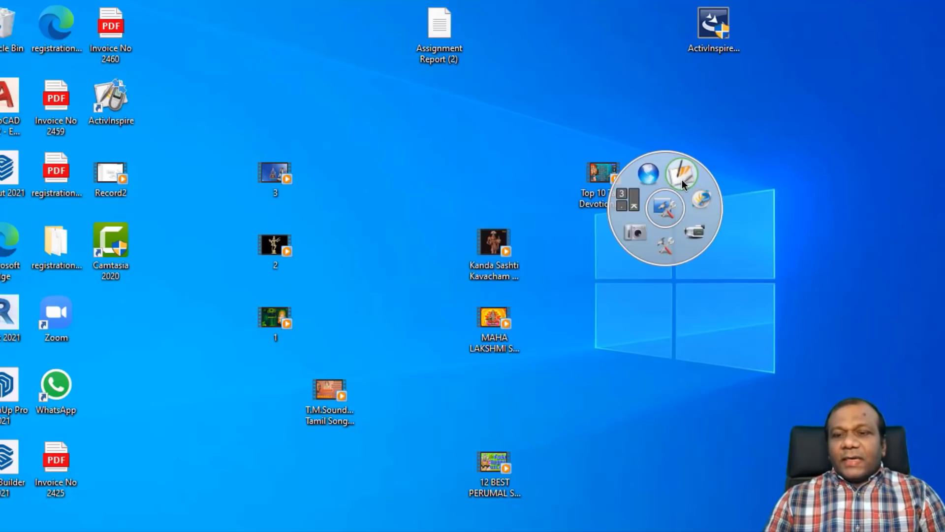
{"action": "left_click", "coordinate": [681, 179]}
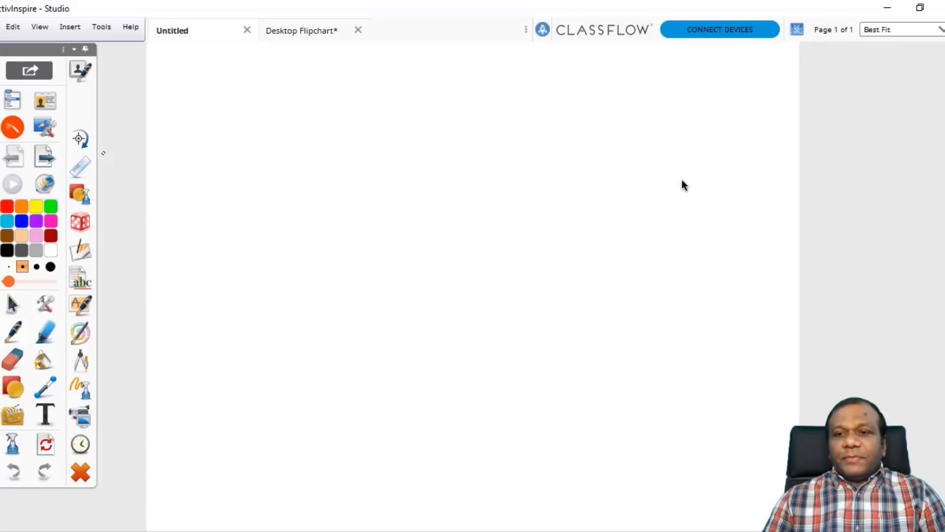
Step: Add a second page to the first flipchart and create a new Screen Size Flipchart
{"action": "left_click", "coordinate": [35, 152]}
{"action": "left_click", "coordinate": [15, 158]}
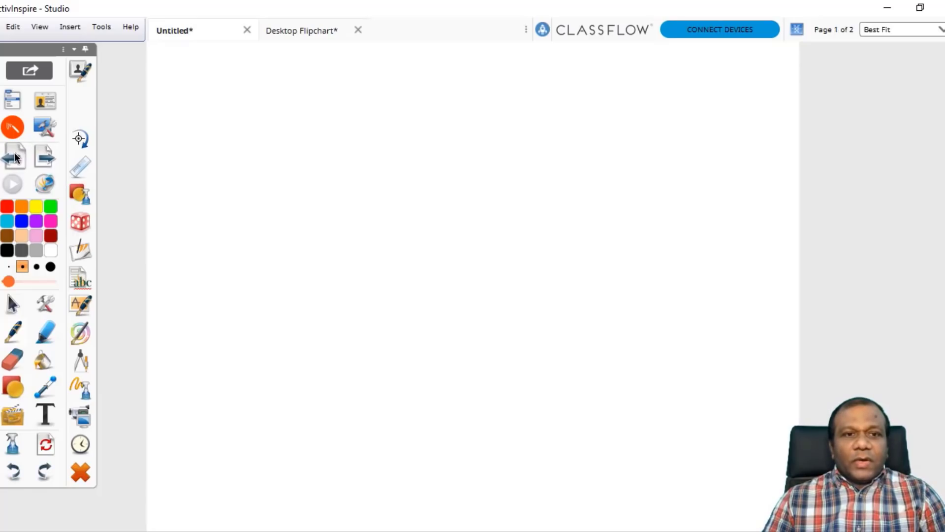
{"action": "left_click", "coordinate": [2, 27]}
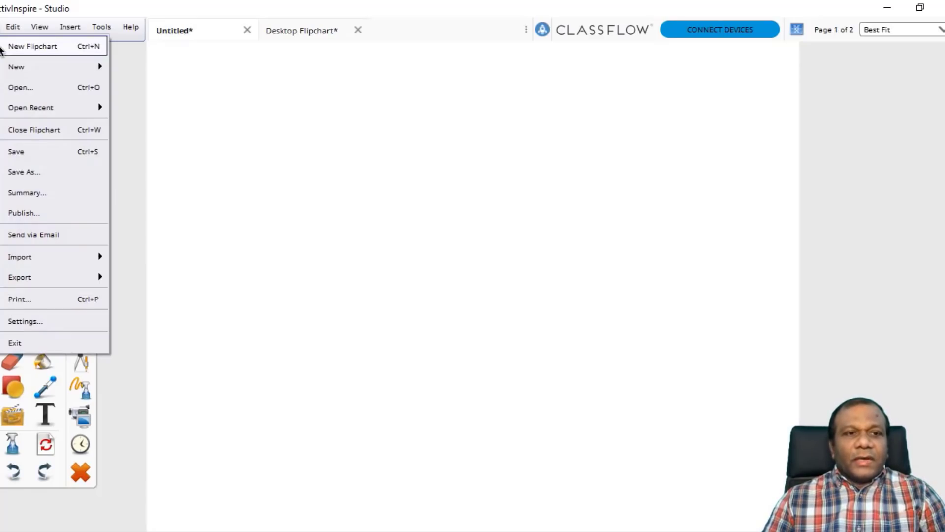
{"action": "mouse_move", "coordinate": [14, 68]}
{"action": "left_click", "coordinate": [181, 66]}
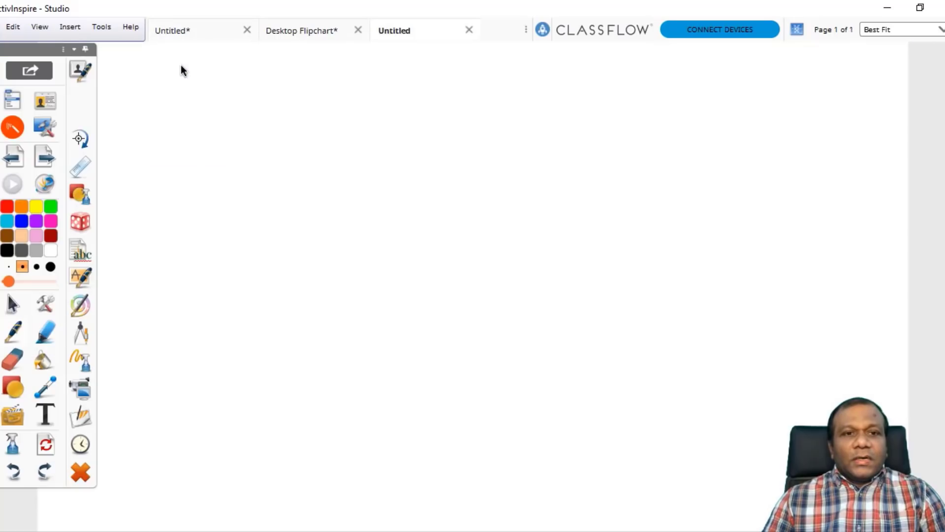
Step: Check the Desktop Flipchart tab, then add a second page to the new flipchart
{"action": "left_click", "coordinate": [297, 32]}
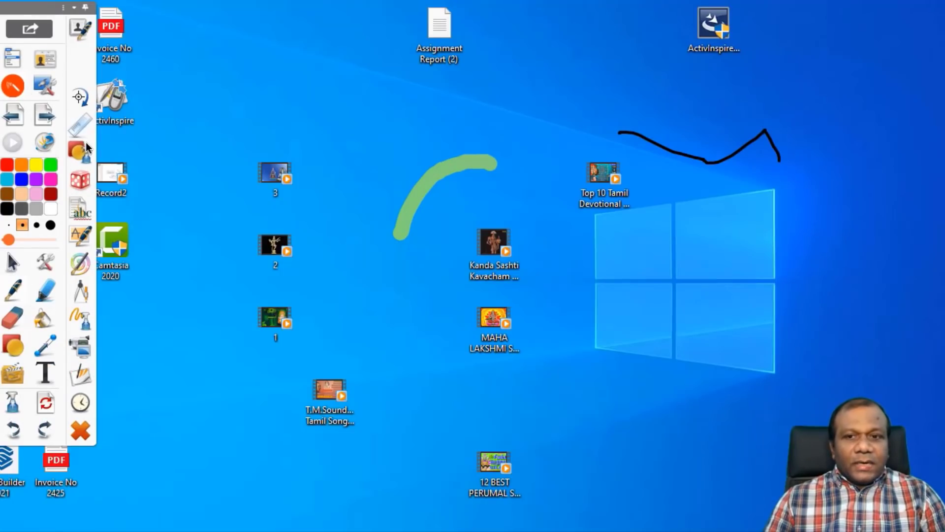
{"action": "left_click", "coordinate": [45, 85]}
{"action": "left_click", "coordinate": [44, 160]}
{"action": "left_click", "coordinate": [12, 162]}
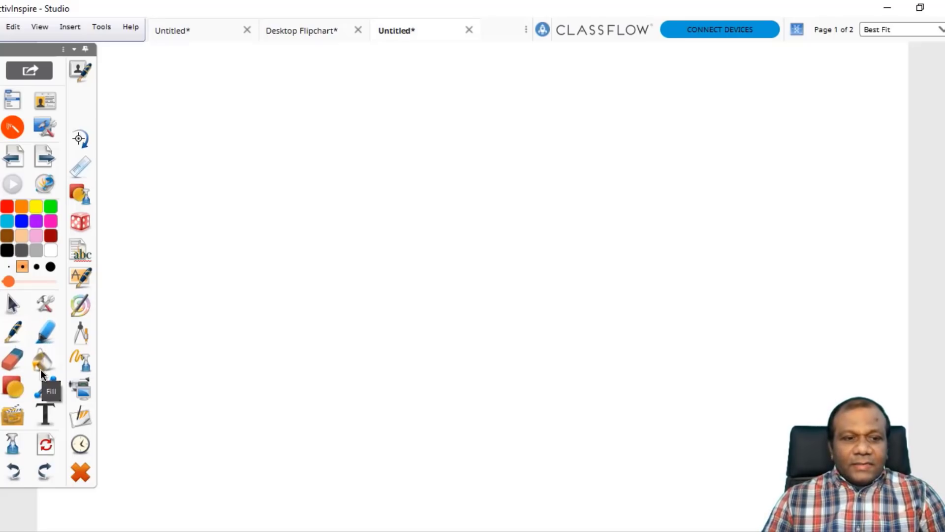
Step: Draw a black line, a rectangle, a rounded rectangle, a yellow square and another square
{"action": "left_click", "coordinate": [14, 389]}
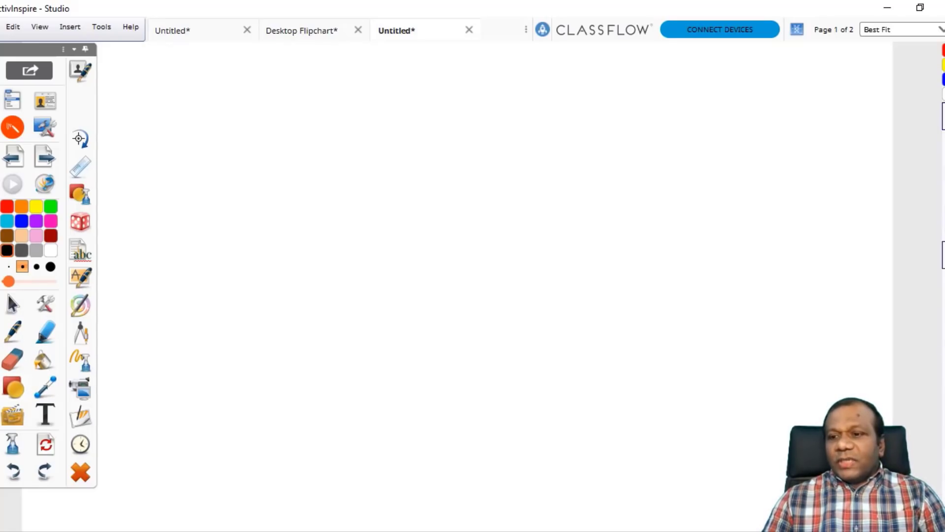
{"action": "left_click_drag", "start_coordinate": [362, 168], "coordinate": [489, 168]}
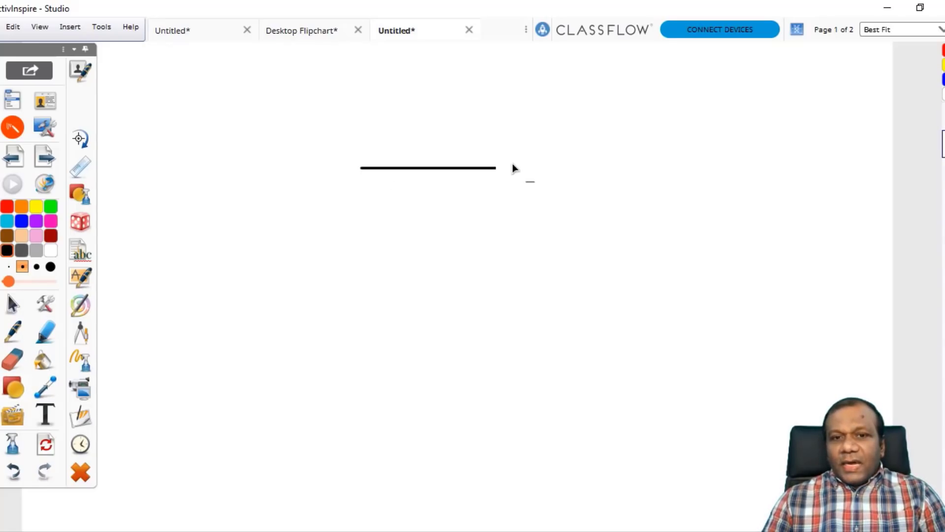
{"action": "left_click_drag", "start_coordinate": [316, 242], "coordinate": [534, 340]}
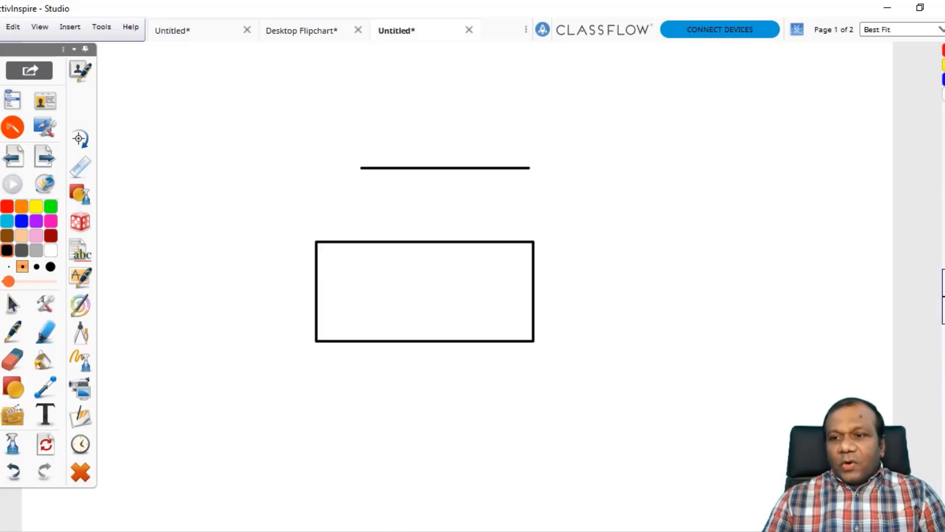
{"action": "left_click_drag", "start_coordinate": [562, 207], "coordinate": [718, 294]}
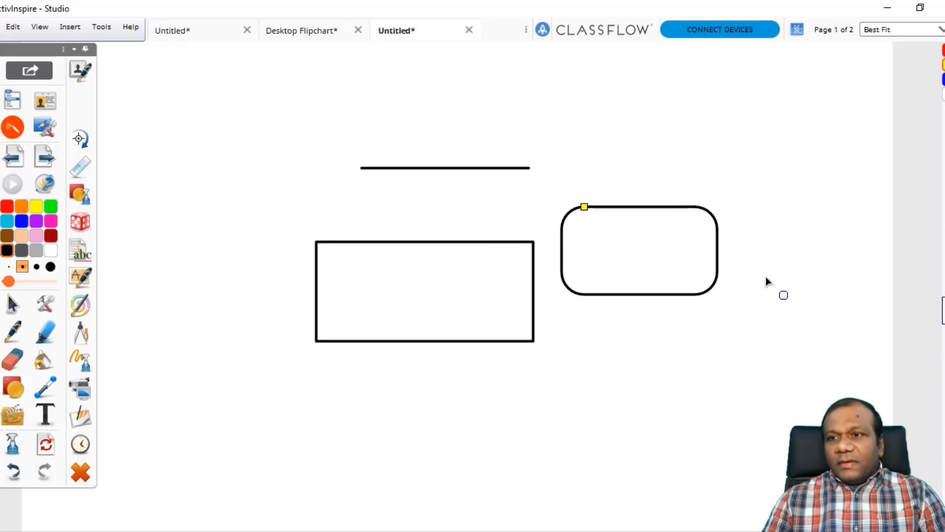
{"action": "left_click_drag", "start_coordinate": [616, 340], "coordinate": [756, 477]}
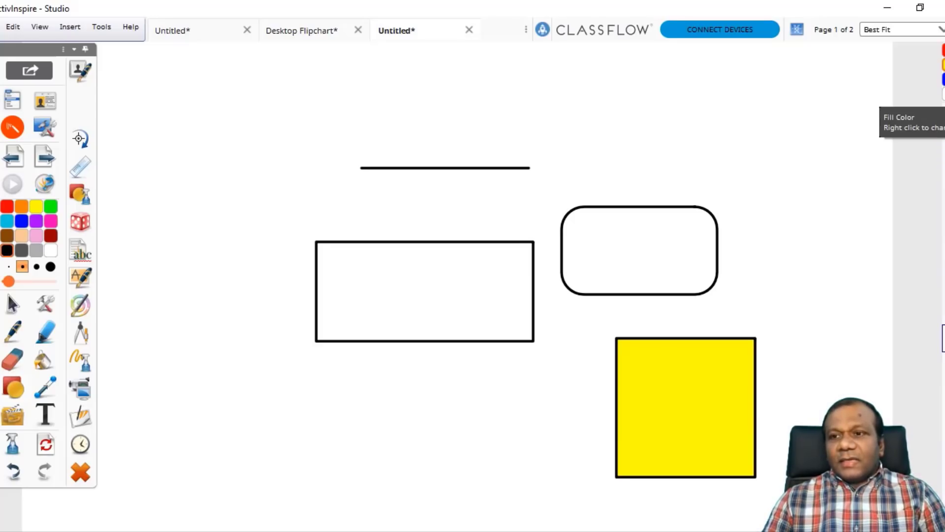
{"action": "left_click_drag", "start_coordinate": [709, 122], "coordinate": [788, 201]}
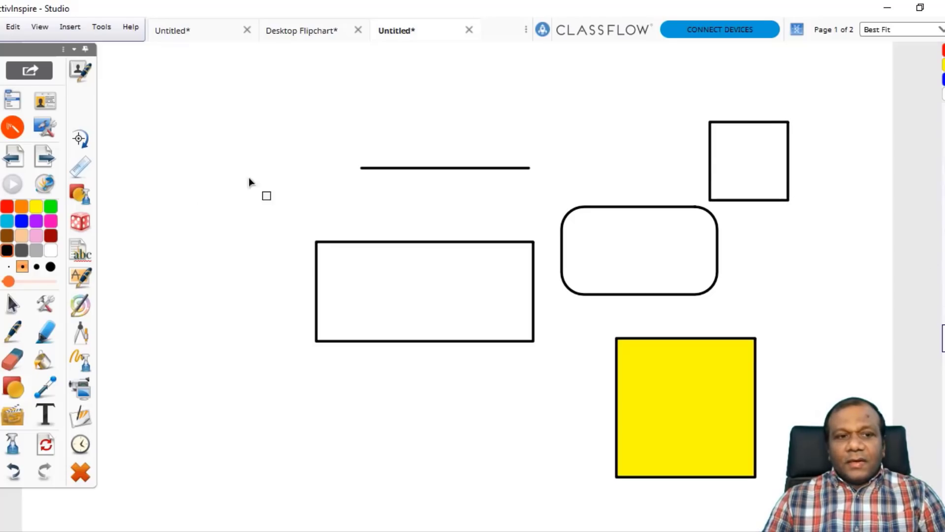
Step: Add blue circle, triangle, diamond, pentagon and hexagon, then Clear Objects from the page
{"action": "left_click", "coordinate": [22, 220]}
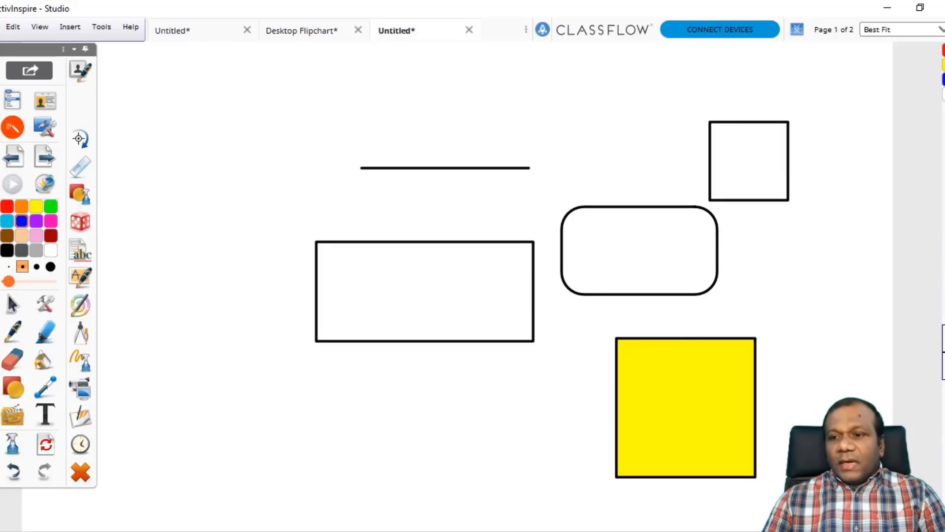
{"action": "mouse_move", "coordinate": [303, 396]}
{"action": "left_mouse_down"}
{"action": "mouse_move", "coordinate": [323, 428]}
{"action": "mouse_move", "coordinate": [382, 465]}
{"action": "left_mouse_up"}
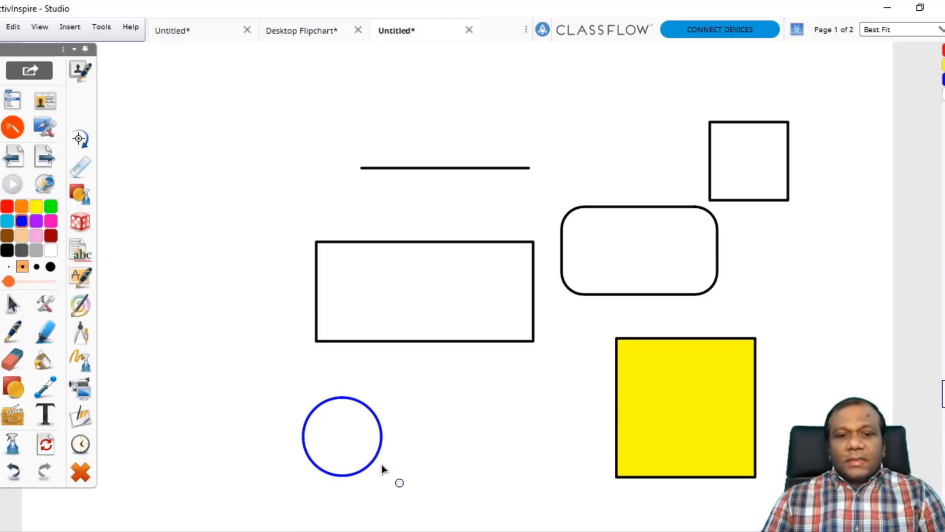
{"action": "left_click_drag", "start_coordinate": [434, 370], "coordinate": [509, 463]}
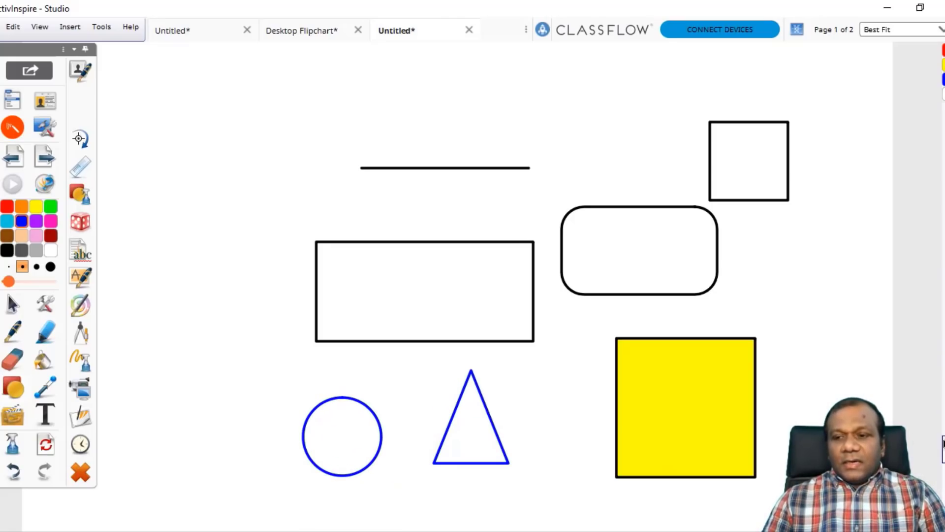
{"action": "mouse_move", "coordinate": [241, 138]}
{"action": "left_mouse_down"}
{"action": "mouse_move", "coordinate": [274, 190]}
{"action": "mouse_move", "coordinate": [311, 219]}
{"action": "left_mouse_up"}
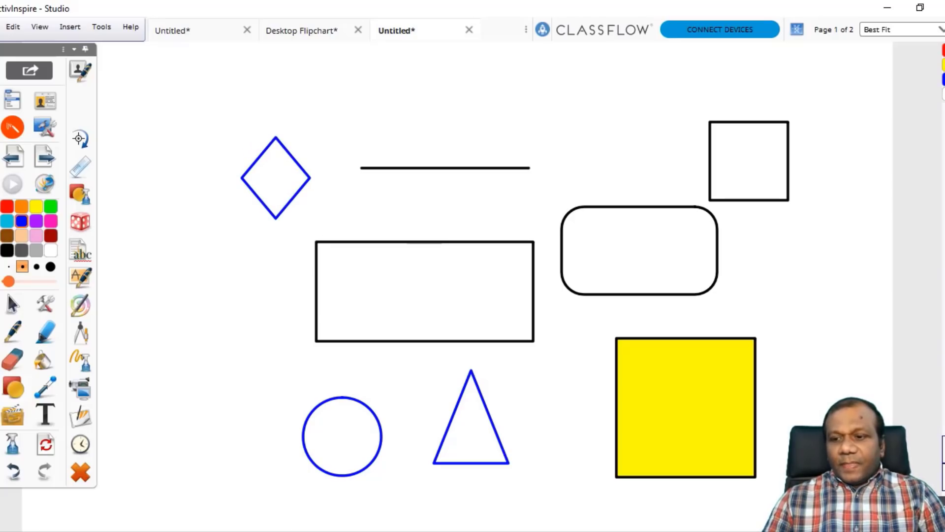
{"action": "left_click_drag", "start_coordinate": [418, 104], "coordinate": [520, 214]}
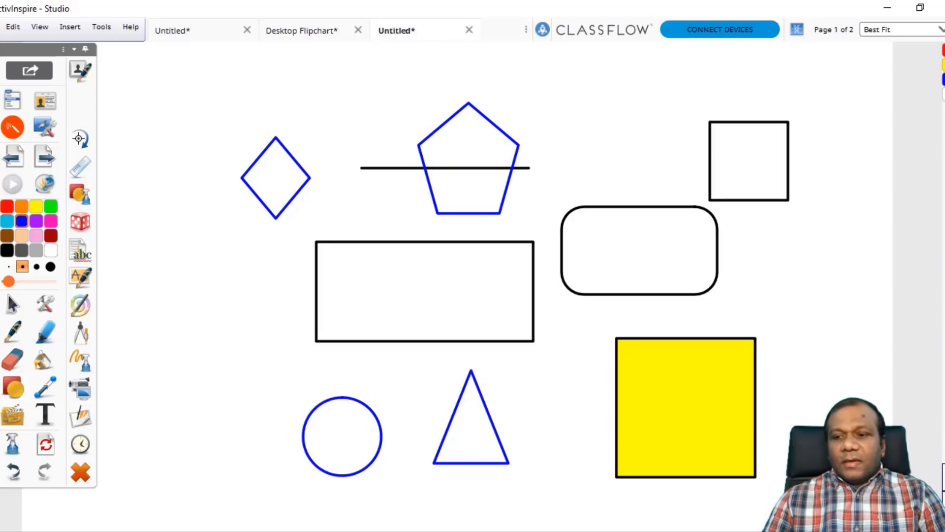
{"action": "mouse_move", "coordinate": [573, 111]}
{"action": "left_mouse_down"}
{"action": "mouse_move", "coordinate": [625, 184]}
{"action": "mouse_move", "coordinate": [651, 192]}
{"action": "left_mouse_up"}
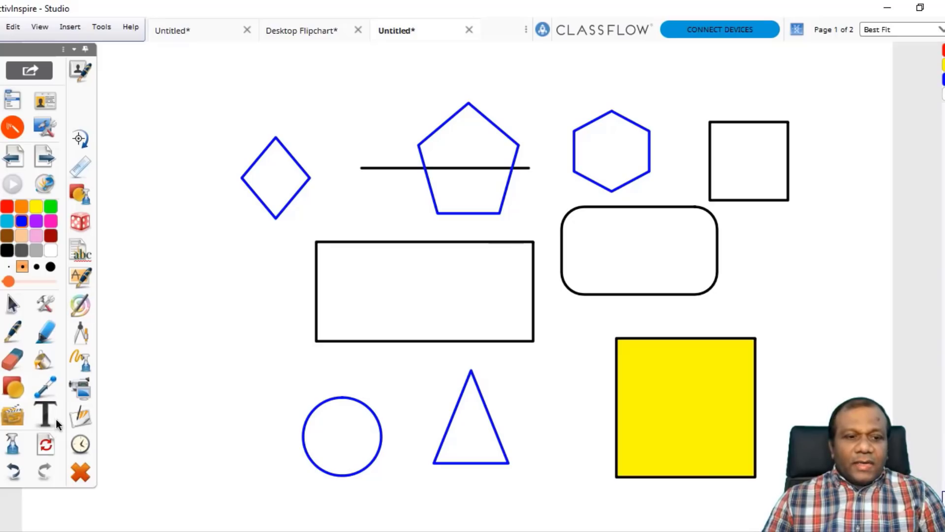
{"action": "left_click", "coordinate": [12, 443]}
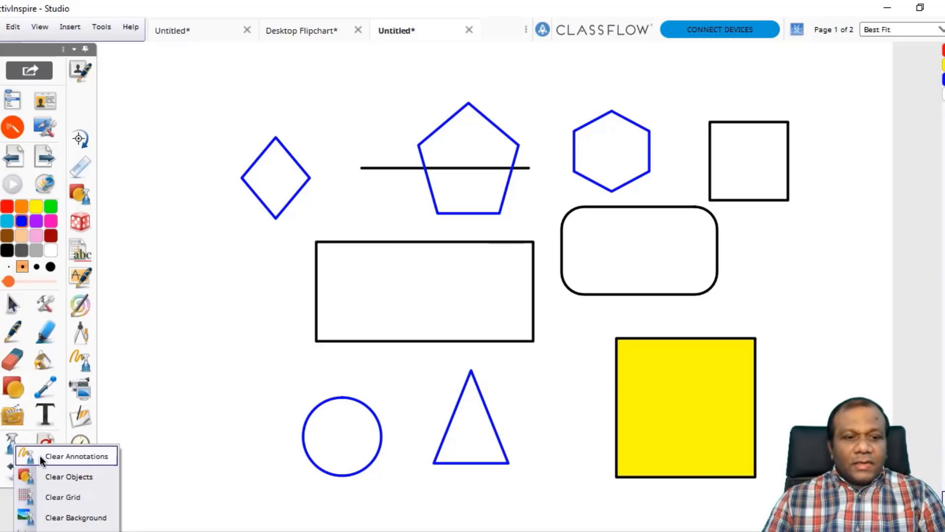
{"action": "left_click", "coordinate": [64, 477]}
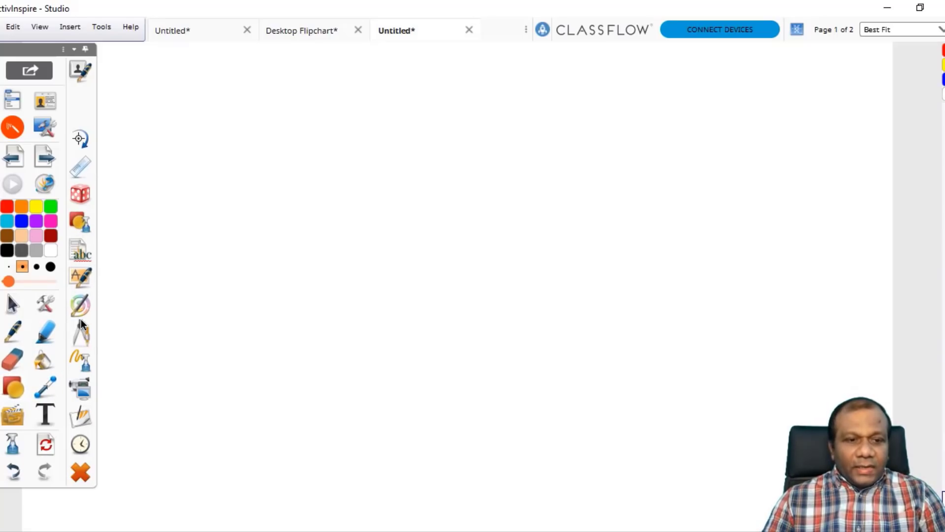
Step: Show the Maths Tools submenu from the toolbox's Tools list
{"action": "left_click", "coordinate": [49, 304]}
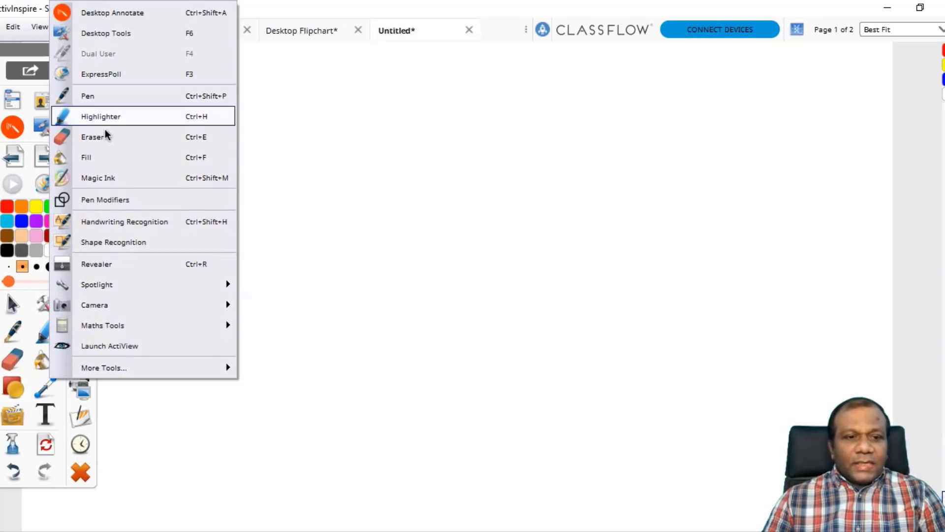
{"action": "mouse_move", "coordinate": [116, 329]}
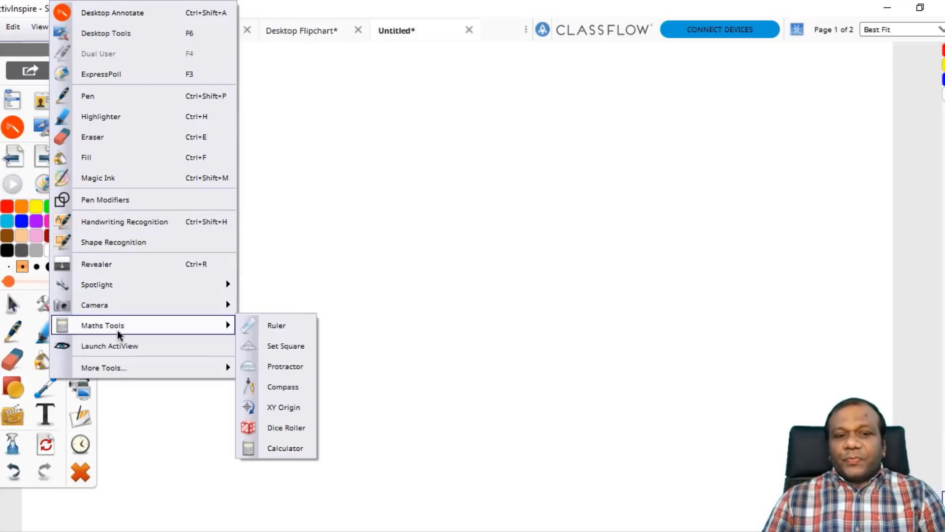
Step: Place a ruler on the page, reposition it and lengthen it to about 250
{"action": "left_click", "coordinate": [283, 327]}
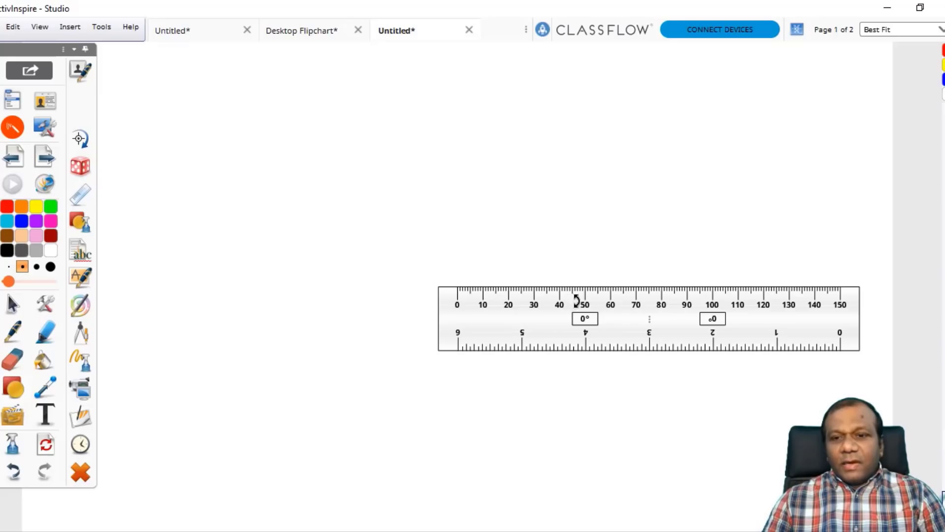
{"action": "left_click_drag", "start_coordinate": [626, 317], "coordinate": [437, 235]}
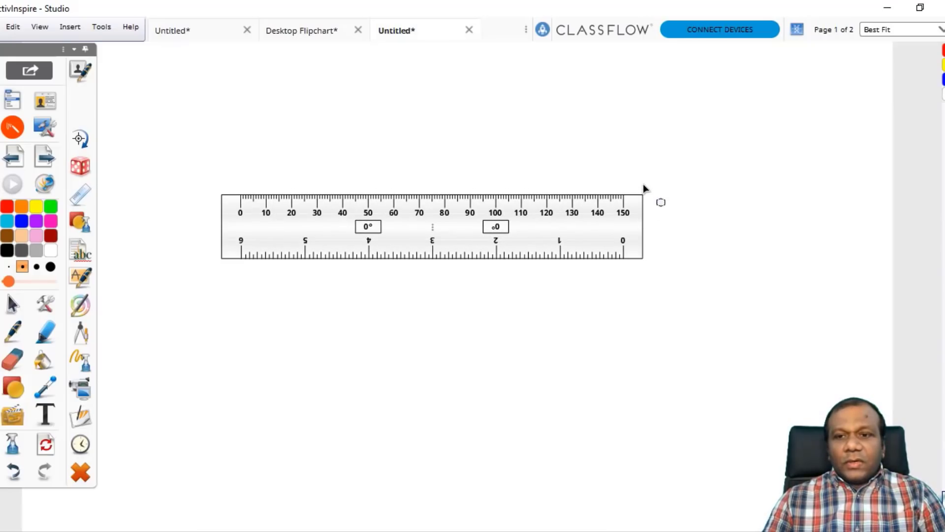
{"action": "mouse_move", "coordinate": [525, 246]}
{"action": "left_mouse_down"}
{"action": "mouse_move", "coordinate": [523, 224]}
{"action": "mouse_move", "coordinate": [519, 270]}
{"action": "mouse_move", "coordinate": [516, 247]}
{"action": "left_mouse_up"}
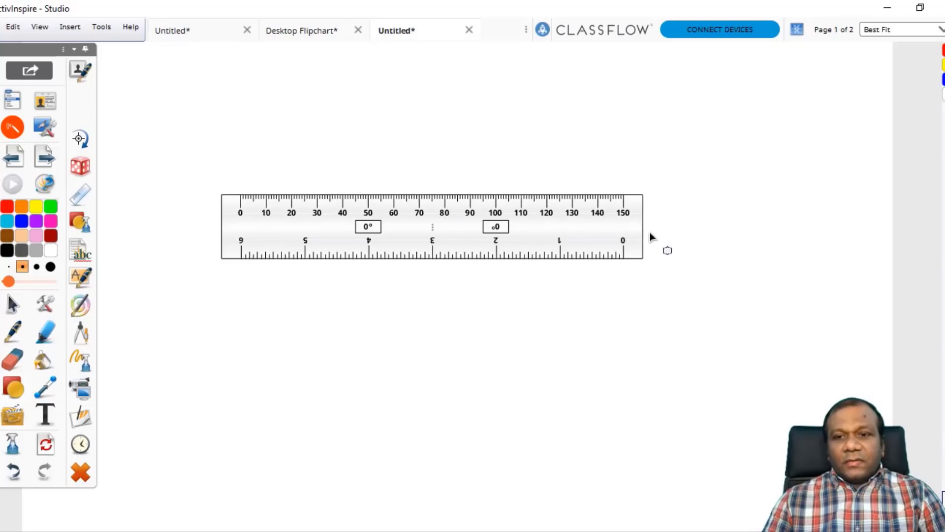
{"action": "left_click_drag", "start_coordinate": [643, 234], "coordinate": [818, 215]}
{"action": "left_click_drag", "start_coordinate": [223, 229], "coordinate": [133, 223]}
{"action": "left_click_drag", "start_coordinate": [243, 232], "coordinate": [232, 272]}
Step: Rule a straight black pen line along the ruler's edge, then tilt the ruler to 345°
{"action": "left_click", "coordinate": [14, 331]}
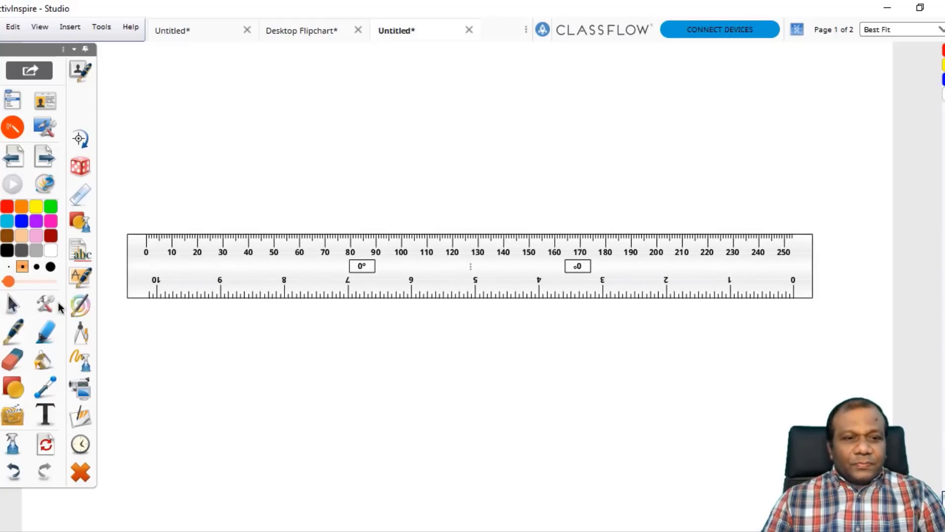
{"action": "left_click_drag", "start_coordinate": [162, 233], "coordinate": [688, 213]}
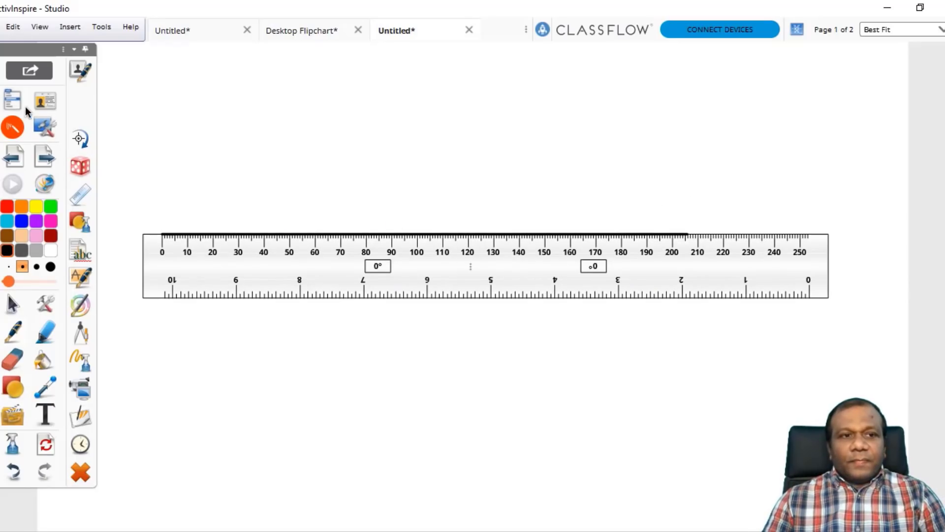
{"action": "left_click_drag", "start_coordinate": [285, 283], "coordinate": [285, 341]}
{"action": "left_click_drag", "start_coordinate": [716, 305], "coordinate": [705, 255]}
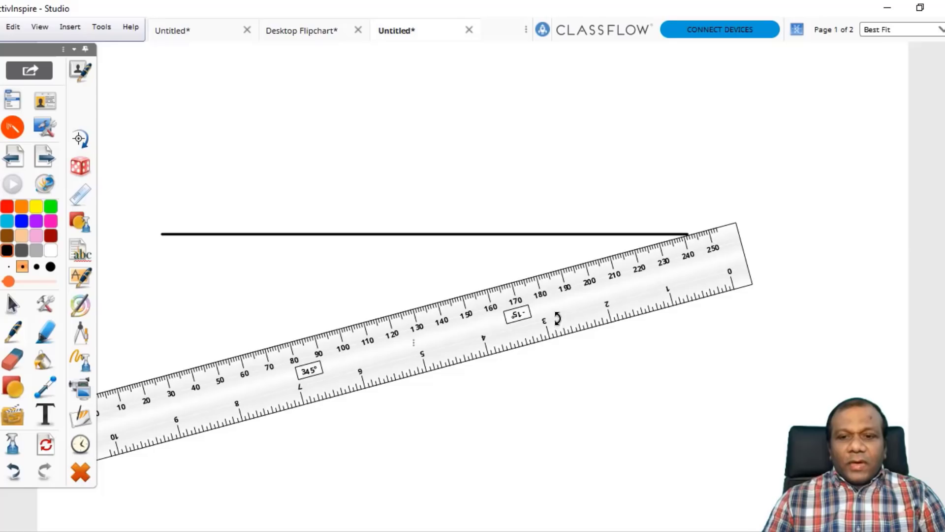
Step: Tilt the ruler to 337° and rule a second line up to the first line's right end, redoing the wavy stroke
{"action": "left_click_drag", "start_coordinate": [566, 325], "coordinate": [580, 338]}
{"action": "left_click_drag", "start_coordinate": [709, 276], "coordinate": [702, 274]}
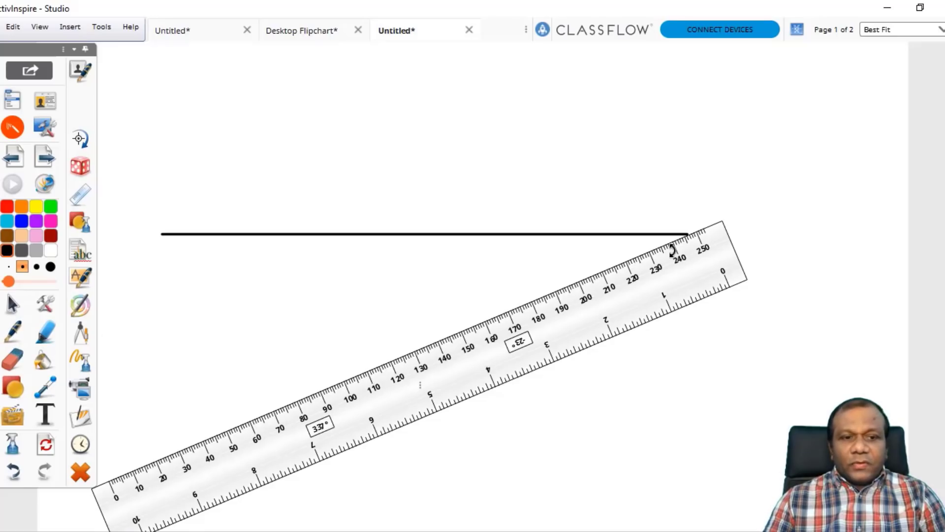
{"action": "left_click_drag", "start_coordinate": [686, 235], "coordinate": [453, 323]}
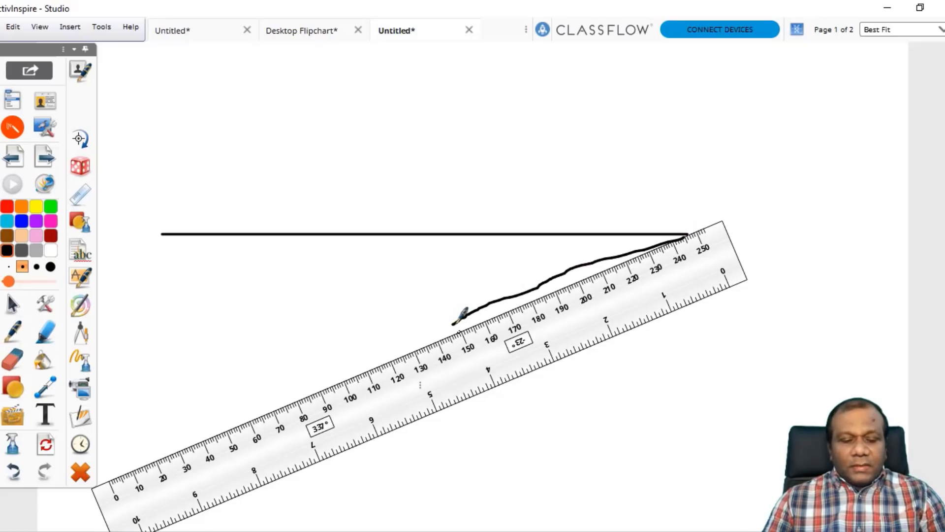
{"action": "key", "text": "ctrl+z"}
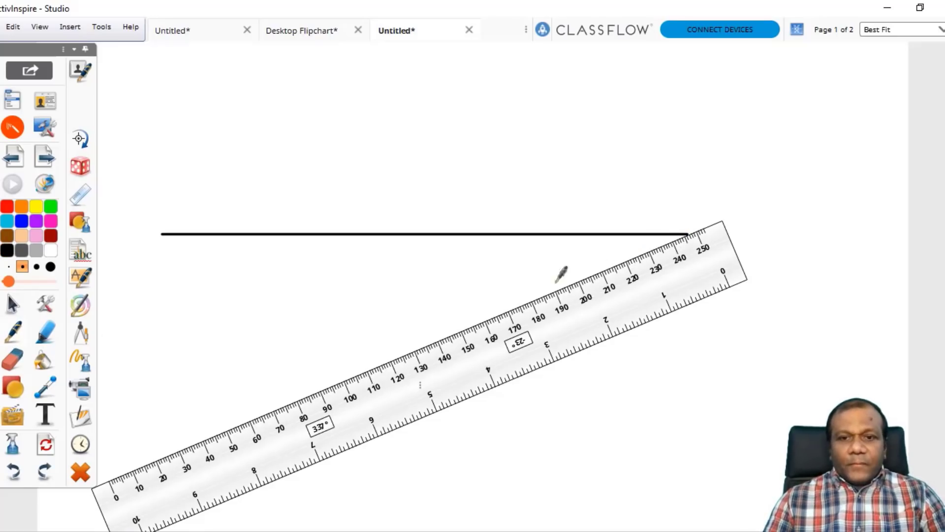
{"action": "mouse_move", "coordinate": [392, 360]}
{"action": "left_mouse_down"}
{"action": "mouse_move", "coordinate": [645, 266]}
{"action": "mouse_move", "coordinate": [685, 237]}
{"action": "left_mouse_up"}
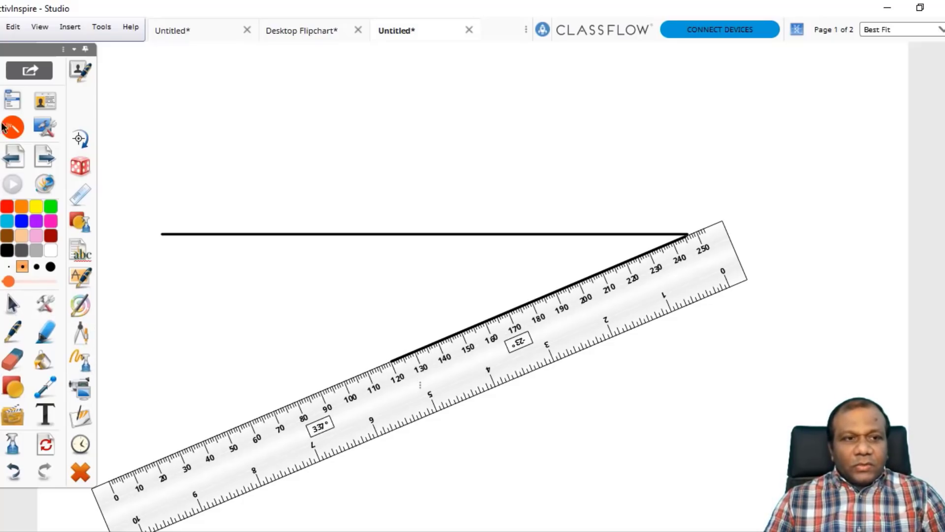
{"action": "left_click", "coordinate": [44, 309]}
Step: Add a set square at the ruler's upper end and rotate it to point right
{"action": "mouse_move", "coordinate": [123, 327]}
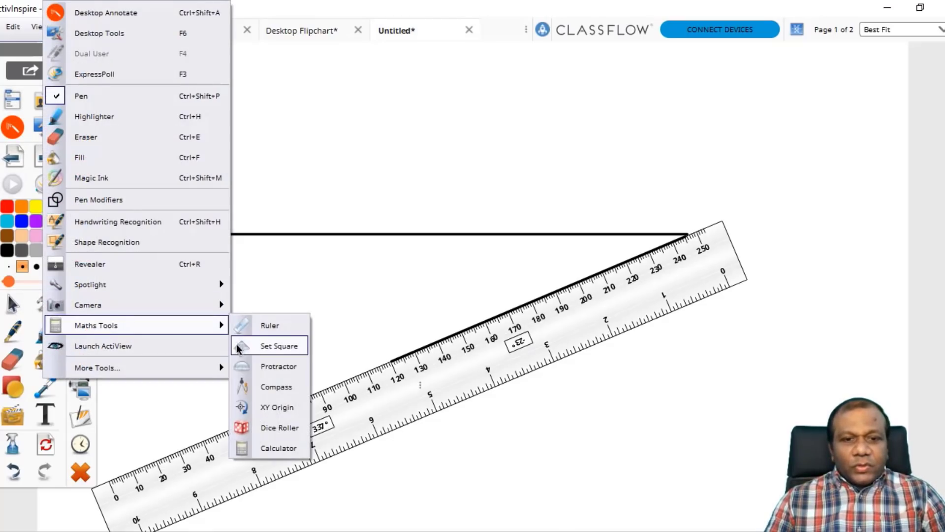
{"action": "left_click", "coordinate": [258, 348]}
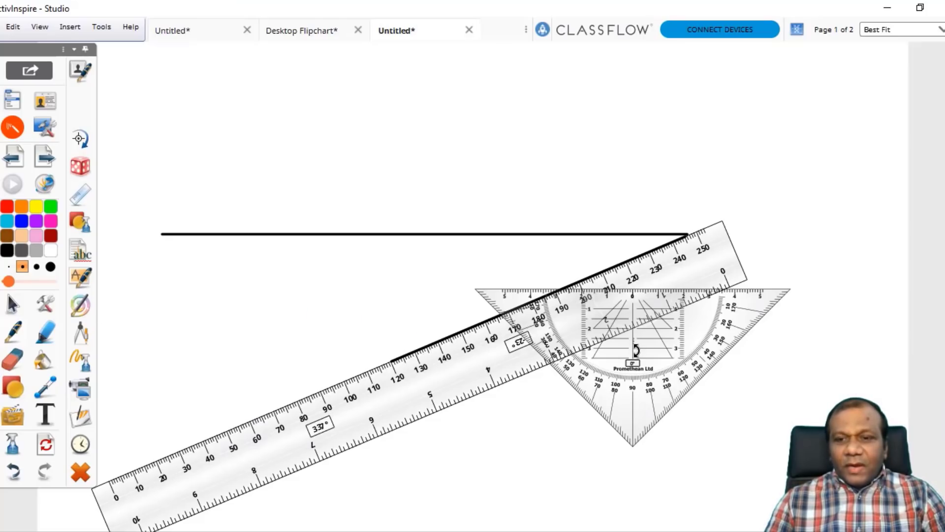
{"action": "left_click_drag", "start_coordinate": [672, 350], "coordinate": [689, 336]}
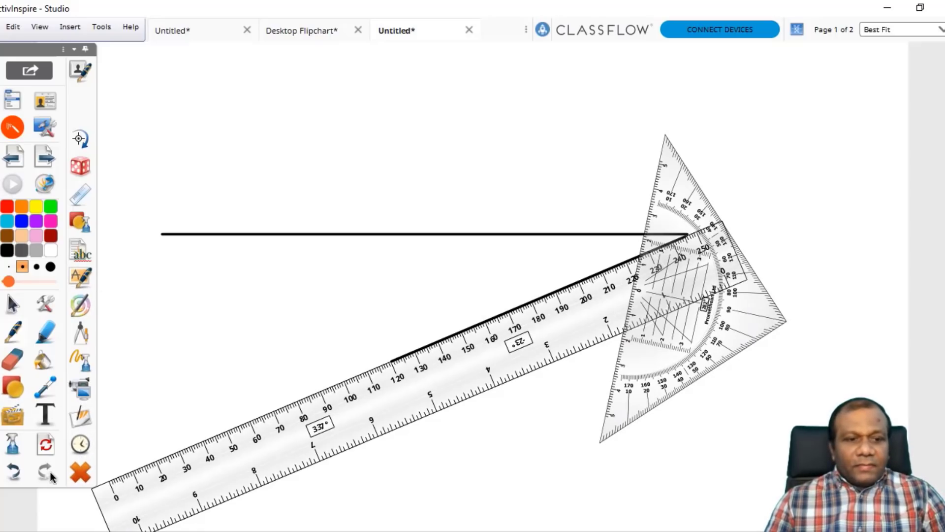
Step: Clear objects and erase both ruled black lines with an enlarged eraser
{"action": "left_click", "coordinate": [12, 444]}
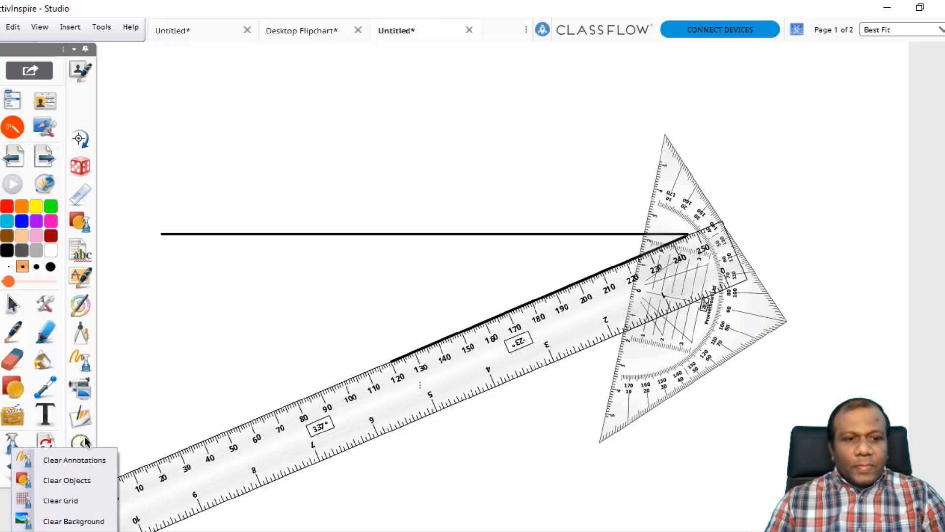
{"action": "left_click", "coordinate": [71, 486]}
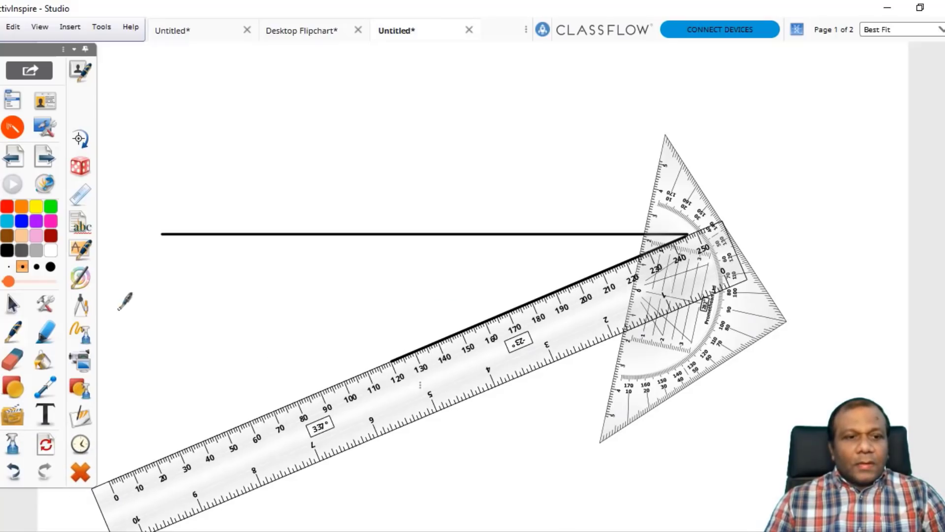
{"action": "left_click", "coordinate": [13, 359]}
{"action": "left_click", "coordinate": [29, 282]}
{"action": "mouse_move", "coordinate": [257, 236]}
{"action": "left_mouse_down"}
{"action": "mouse_move", "coordinate": [238, 232]}
{"action": "mouse_move", "coordinate": [655, 232]}
{"action": "mouse_move", "coordinate": [687, 217]}
{"action": "mouse_move", "coordinate": [353, 333]}
{"action": "mouse_move", "coordinate": [382, 234]}
{"action": "mouse_move", "coordinate": [554, 235]}
{"action": "left_mouse_up"}
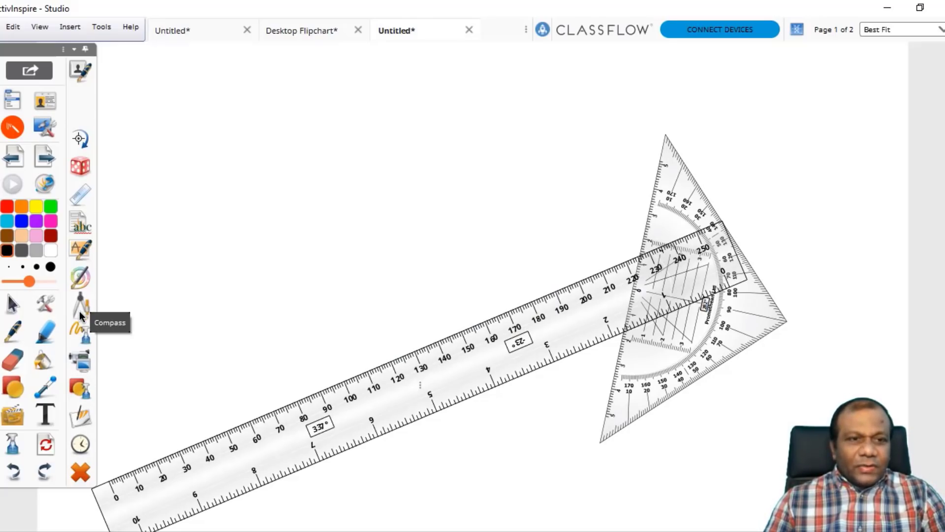
Step: Add a protractor, move it up-left above the ruler, and tilt it to 354°
{"action": "left_click", "coordinate": [43, 304]}
{"action": "mouse_move", "coordinate": [172, 323]}
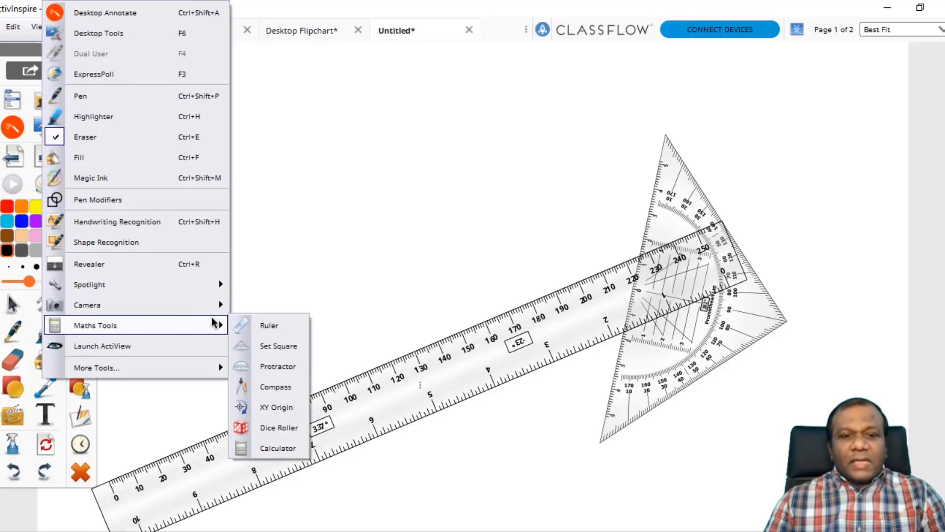
{"action": "left_click", "coordinate": [284, 373]}
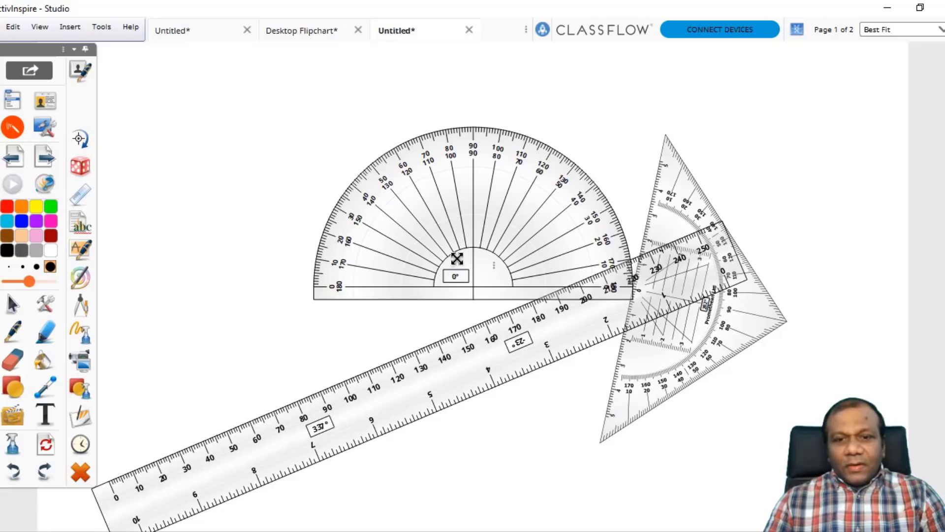
{"action": "left_click_drag", "start_coordinate": [451, 229], "coordinate": [380, 251]}
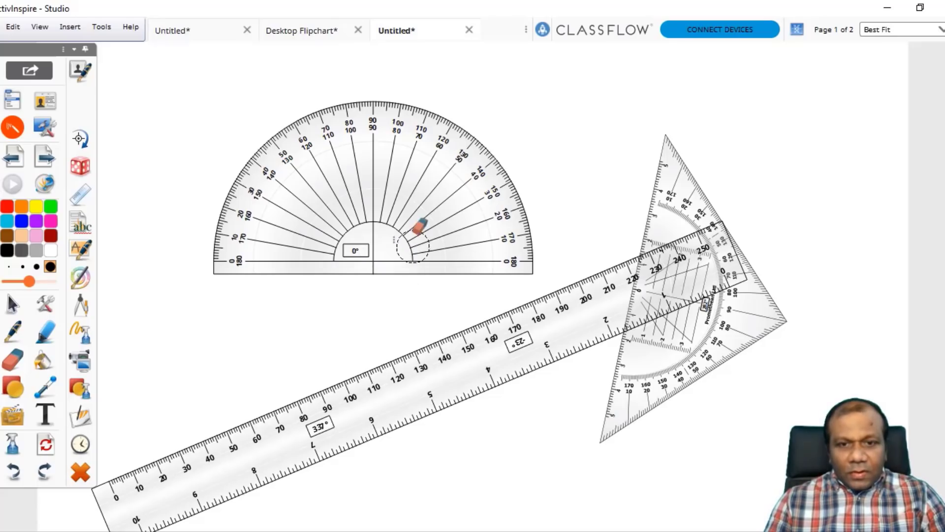
{"action": "left_click_drag", "start_coordinate": [293, 238], "coordinate": [277, 250]}
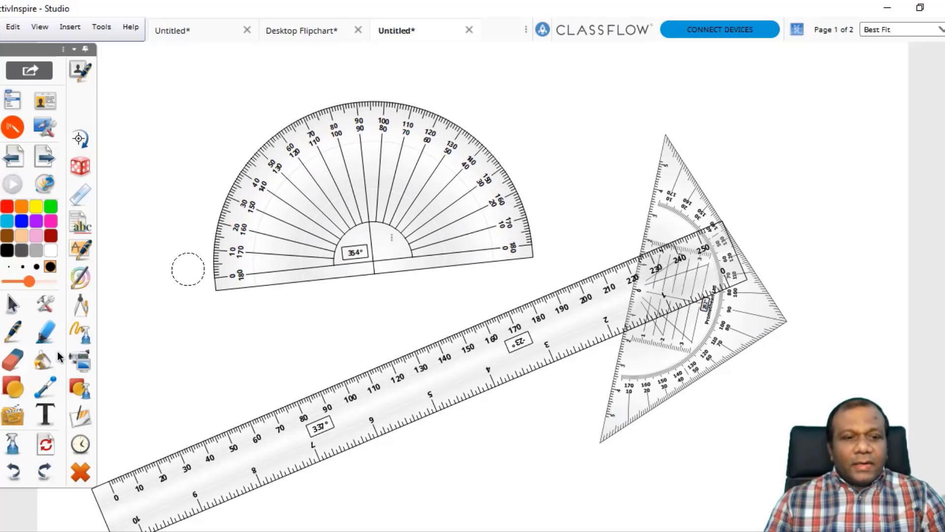
Step: Add a compass, adjust its radius down to 161, and move it up beside the set square
{"action": "left_click", "coordinate": [50, 307]}
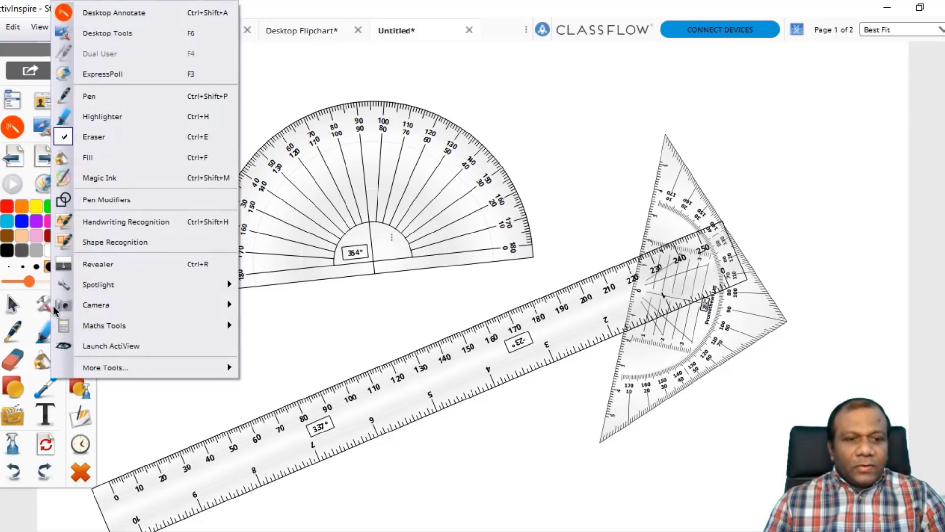
{"action": "mouse_move", "coordinate": [116, 326]}
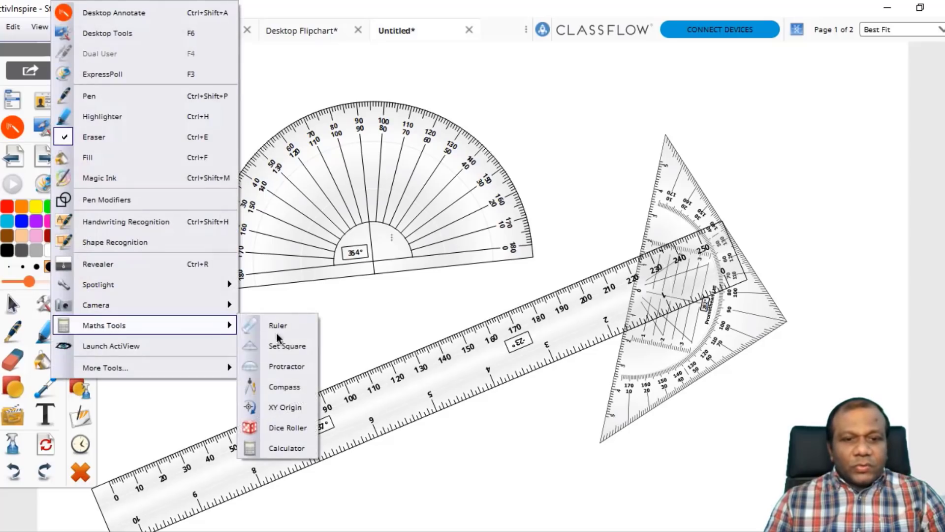
{"action": "left_click", "coordinate": [284, 387]}
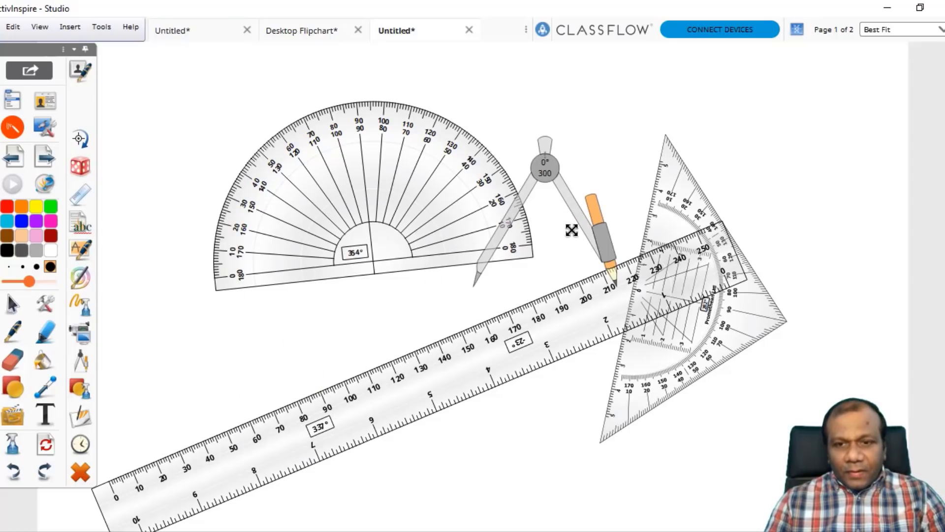
{"action": "mouse_move", "coordinate": [597, 247]}
{"action": "left_mouse_down"}
{"action": "mouse_move", "coordinate": [542, 242]}
{"action": "mouse_move", "coordinate": [562, 240]}
{"action": "left_mouse_up"}
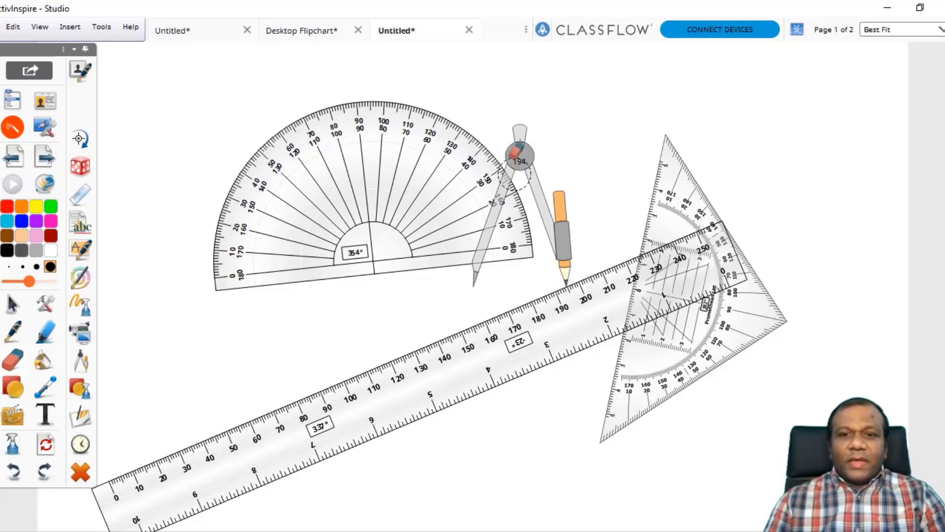
{"action": "left_click_drag", "start_coordinate": [570, 247], "coordinate": [557, 250]}
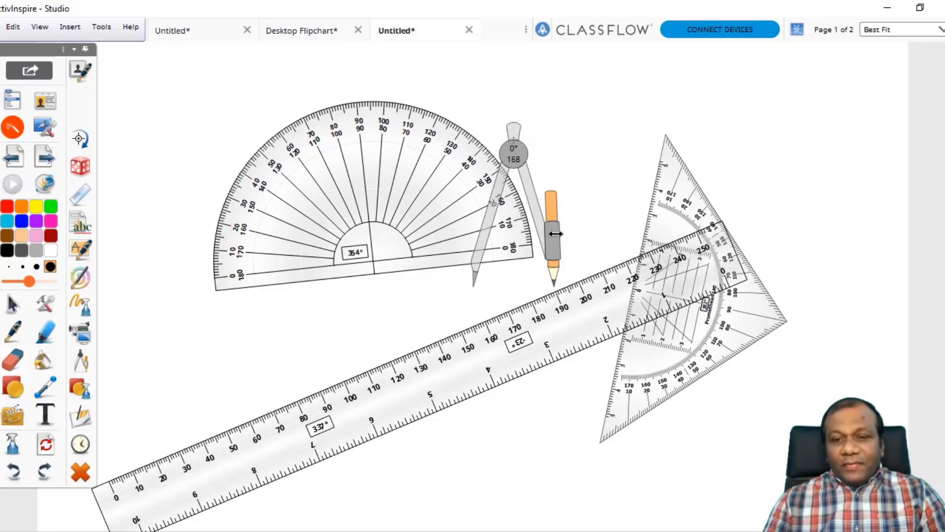
{"action": "left_click_drag", "start_coordinate": [556, 251], "coordinate": [551, 251]}
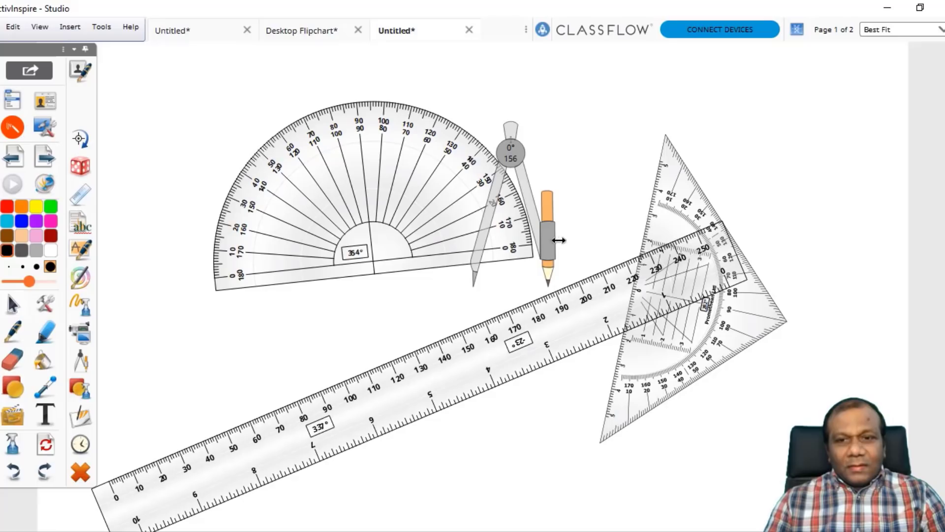
{"action": "left_click_drag", "start_coordinate": [555, 243], "coordinate": [558, 231]}
{"action": "left_click_drag", "start_coordinate": [514, 147], "coordinate": [611, 91]}
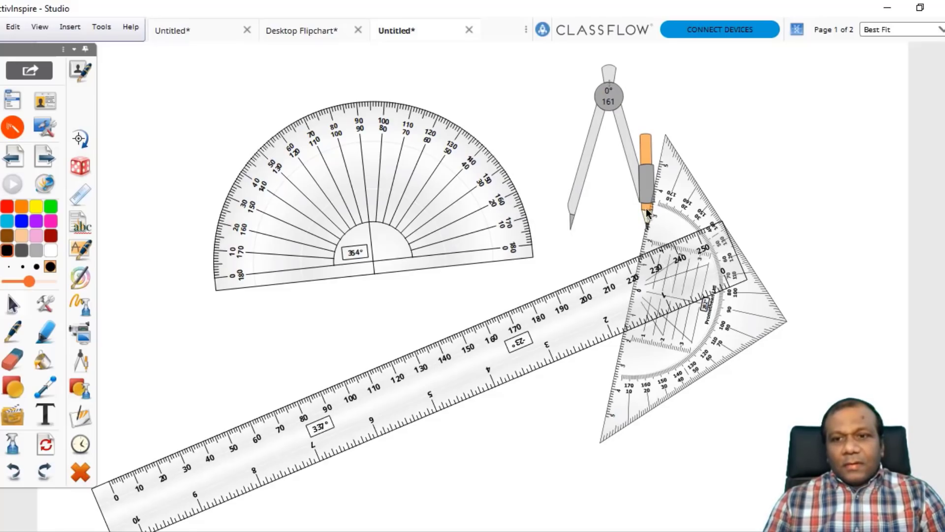
Step: With the thin pen, set the compass radius to 119 and draw a circle and an arc
{"action": "left_click", "coordinate": [12, 331]}
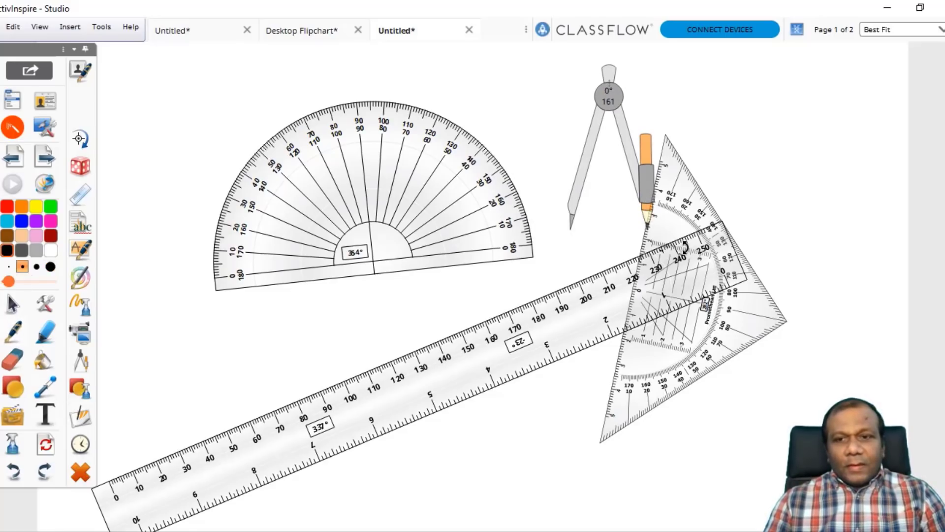
{"action": "mouse_move", "coordinate": [634, 193]}
{"action": "left_mouse_down"}
{"action": "mouse_move", "coordinate": [622, 198]}
{"action": "mouse_move", "coordinate": [631, 232]}
{"action": "mouse_move", "coordinate": [624, 256]}
{"action": "mouse_move", "coordinate": [584, 288]}
{"action": "mouse_move", "coordinate": [548, 268]}
{"action": "mouse_move", "coordinate": [521, 231]}
{"action": "mouse_move", "coordinate": [566, 170]}
{"action": "mouse_move", "coordinate": [629, 196]}
{"action": "mouse_move", "coordinate": [632, 235]}
{"action": "left_mouse_up"}
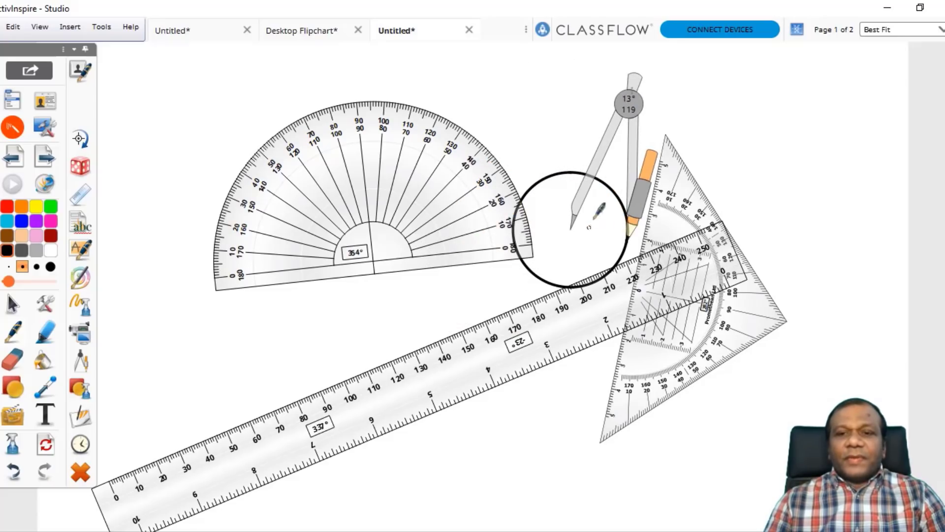
{"action": "mouse_move", "coordinate": [637, 186]}
{"action": "left_mouse_down"}
{"action": "mouse_move", "coordinate": [608, 186]}
{"action": "mouse_move", "coordinate": [713, 156]}
{"action": "mouse_move", "coordinate": [756, 157]}
{"action": "left_mouse_up"}
{"action": "left_click_drag", "start_coordinate": [723, 252], "coordinate": [720, 177]}
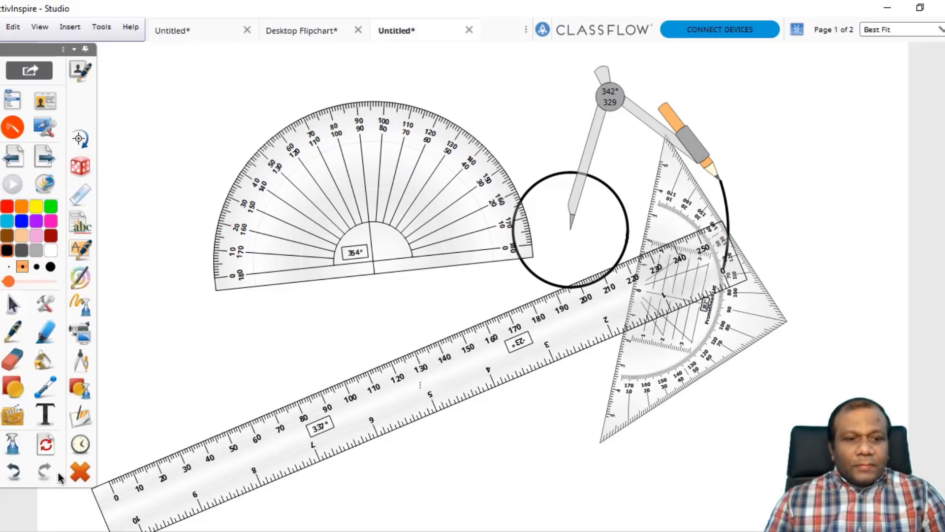
Step: Clear the compass-drawn circle and arc, then move the compass onto the set square
{"action": "left_click", "coordinate": [15, 443]}
{"action": "left_click", "coordinate": [80, 475]}
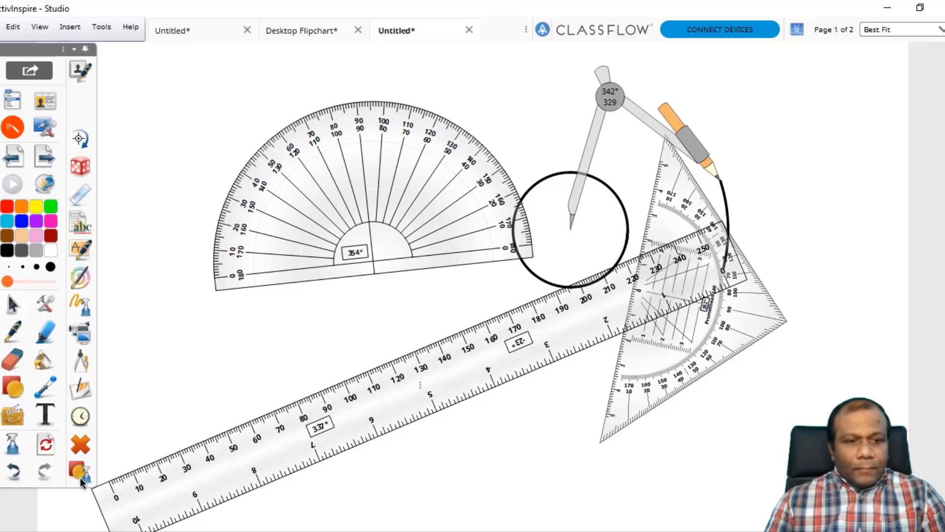
{"action": "left_click", "coordinate": [12, 444]}
{"action": "left_click", "coordinate": [83, 444]}
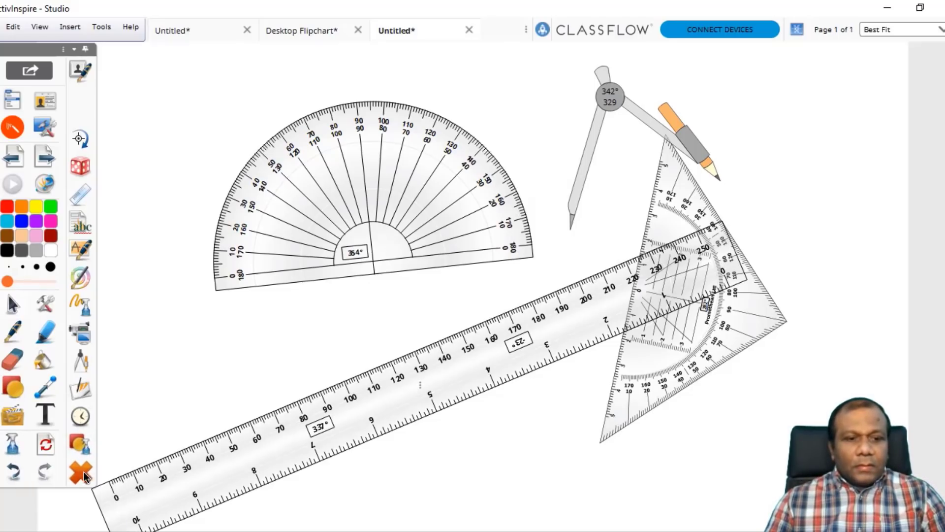
{"action": "left_click_drag", "start_coordinate": [603, 110], "coordinate": [758, 209]}
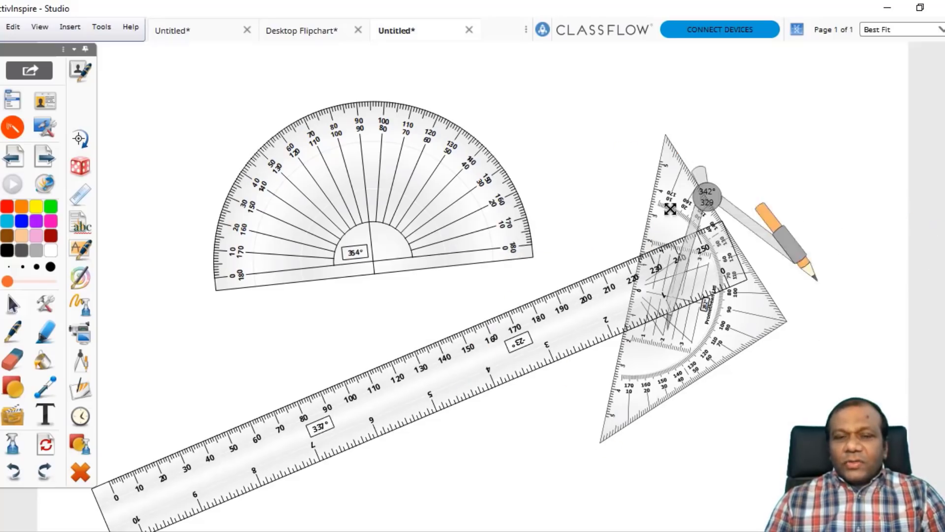
{"action": "left_click_drag", "start_coordinate": [690, 209], "coordinate": [649, 200]}
Step: Create a new blank Screen Size Flipchart from the File > New menu
{"action": "left_click", "coordinate": [2, 26]}
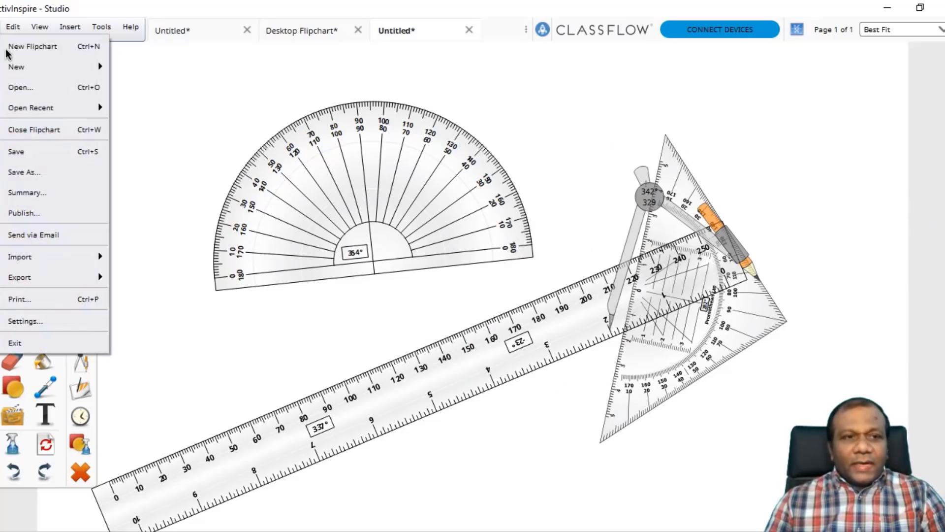
{"action": "mouse_move", "coordinate": [19, 67]}
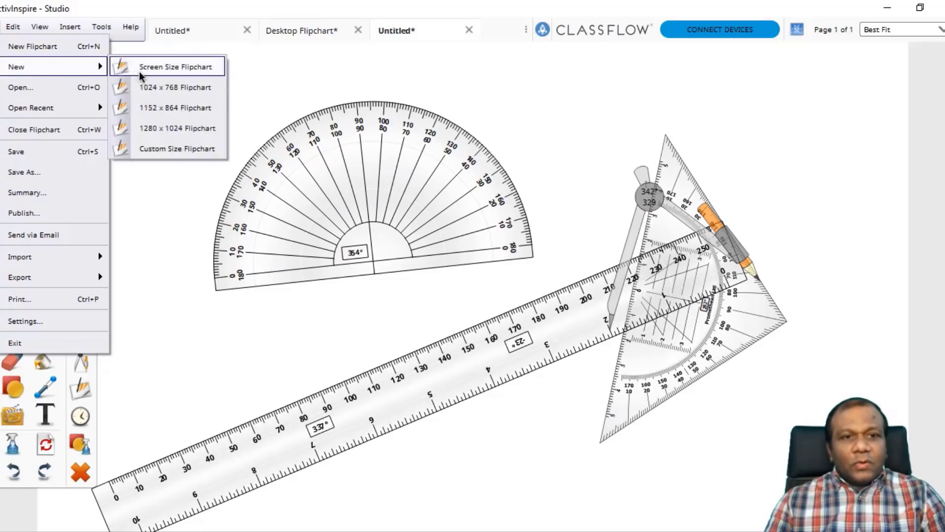
{"action": "left_click", "coordinate": [162, 67]}
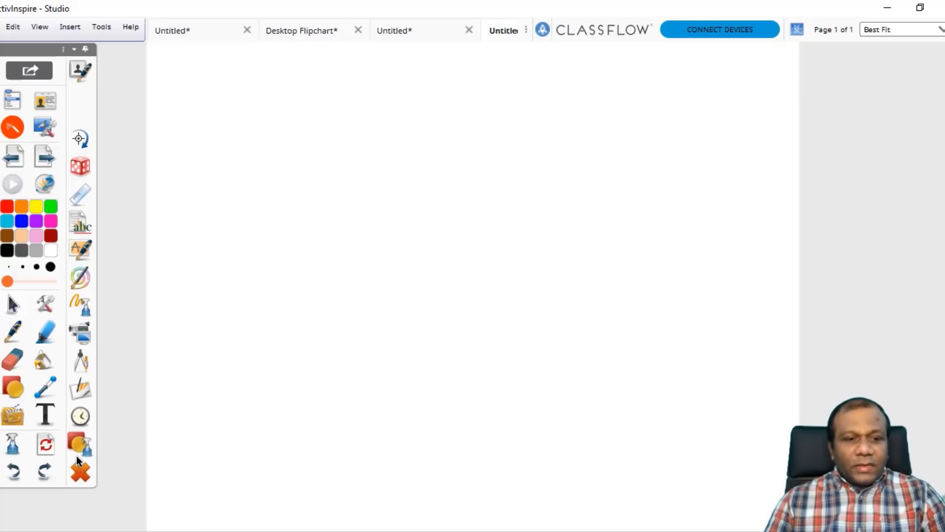
{"action": "left_click", "coordinate": [82, 166]}
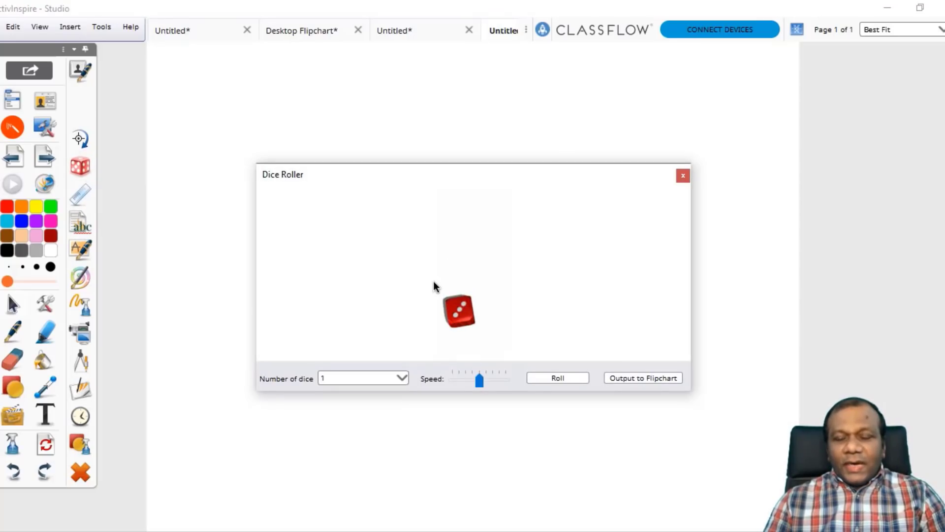
{"action": "left_click", "coordinate": [564, 378]}
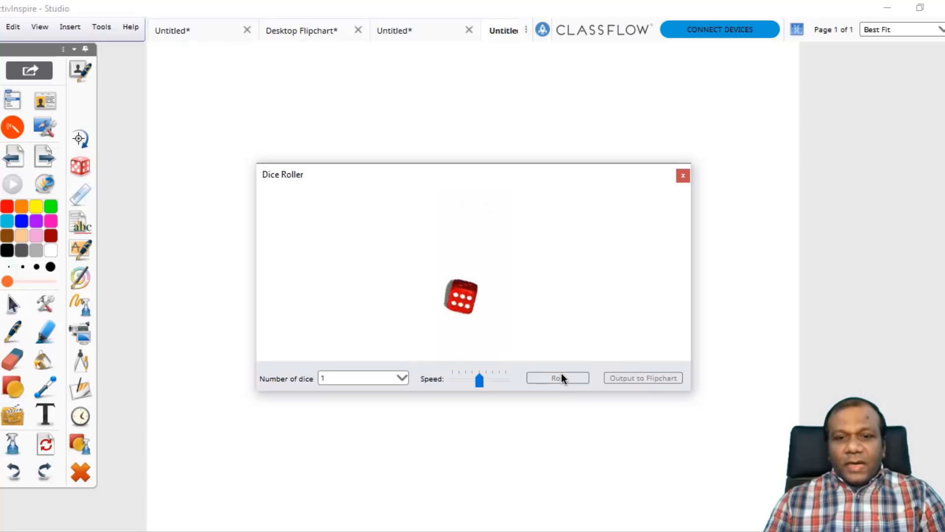
{"action": "left_click", "coordinate": [564, 378]}
{"action": "left_click", "coordinate": [401, 378]}
{"action": "left_click", "coordinate": [357, 401]}
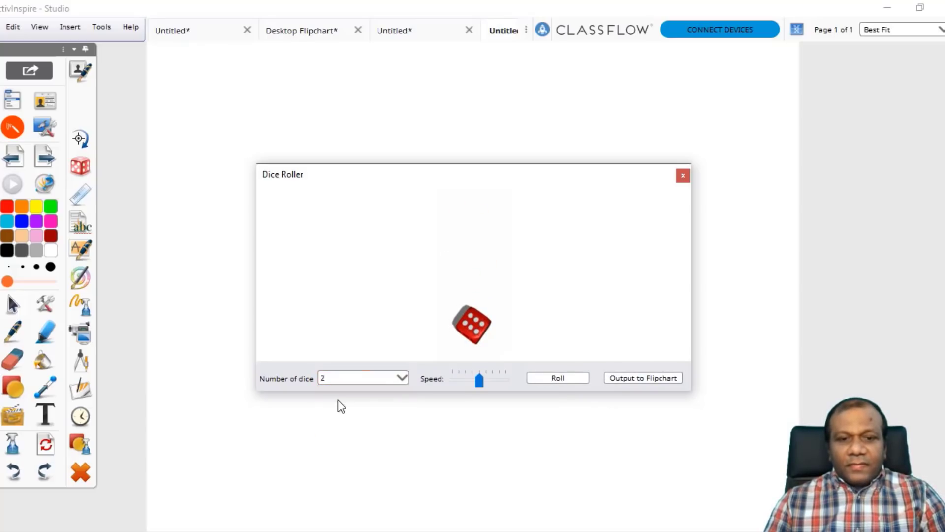
{"action": "left_click", "coordinate": [543, 379]}
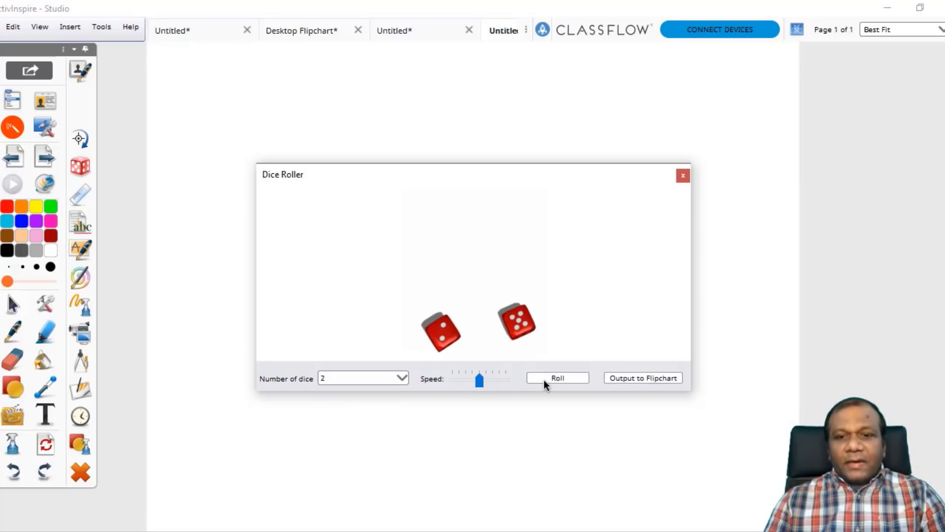
{"action": "left_click", "coordinate": [543, 380]}
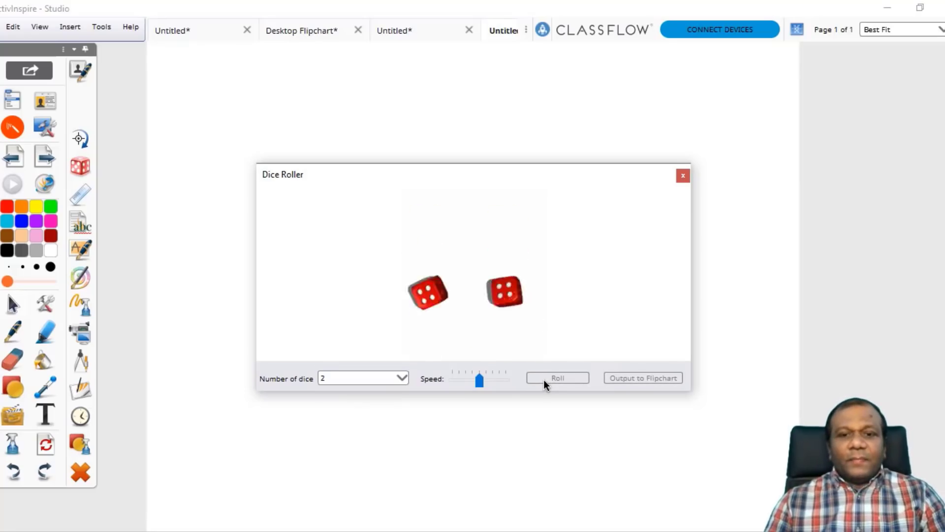
{"action": "left_click", "coordinate": [683, 177]}
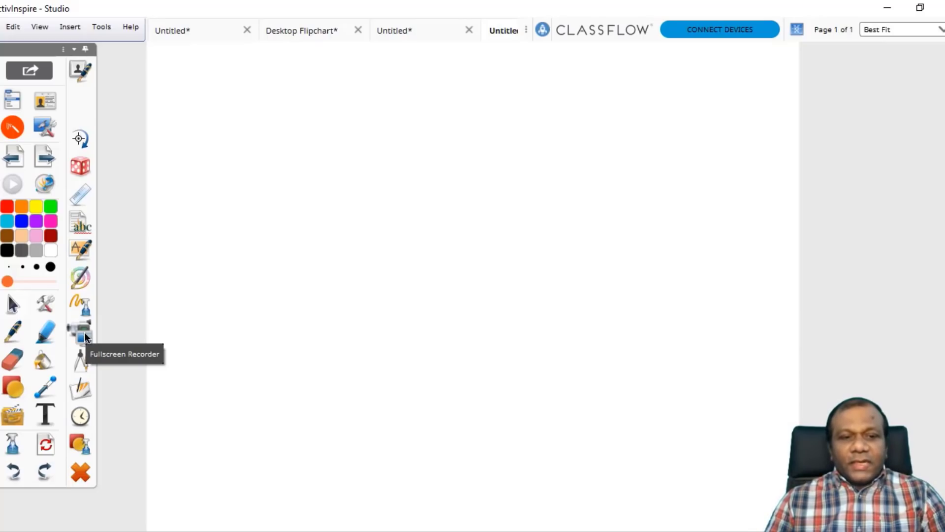
Step: Open the Screen Recorder via More Tools, recording from the FHD Camera Microphone
{"action": "left_click", "coordinate": [65, 24]}
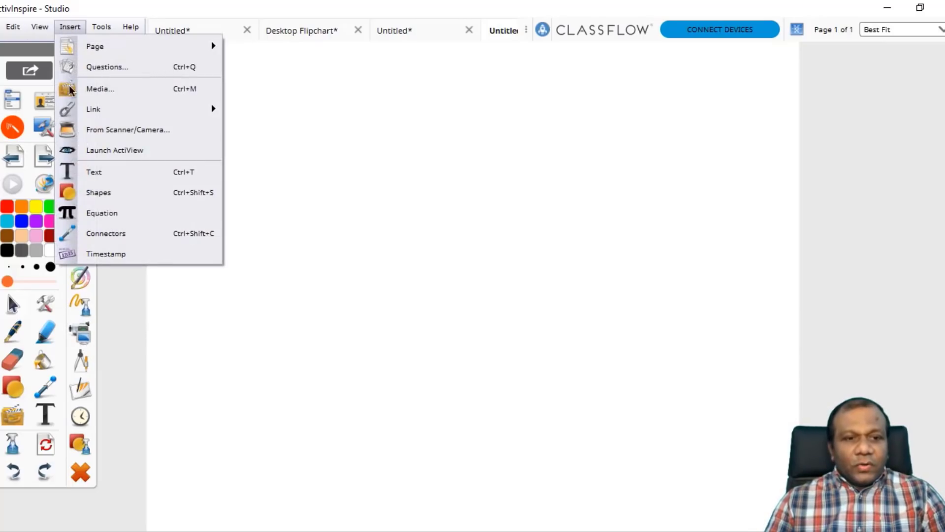
{"action": "mouse_move", "coordinate": [49, 15]}
{"action": "mouse_move", "coordinate": [70, 27]}
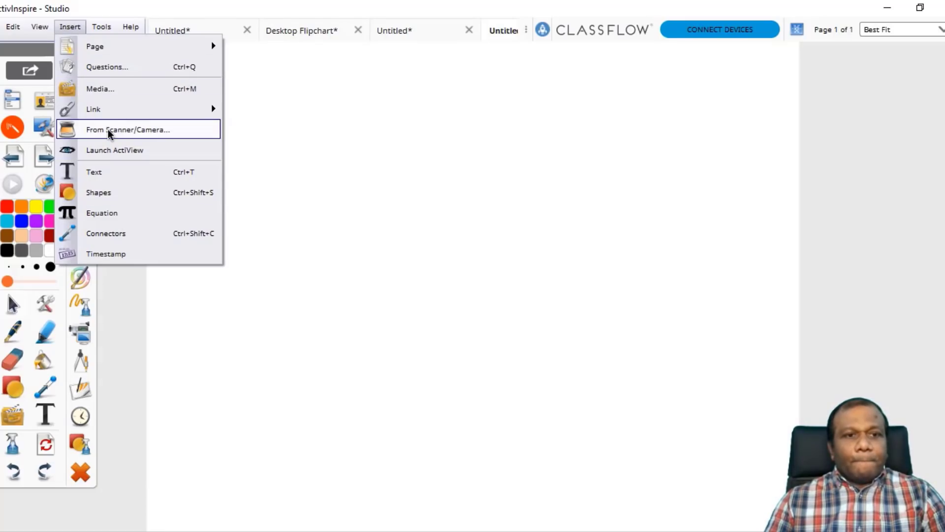
{"action": "mouse_move", "coordinate": [104, 29]}
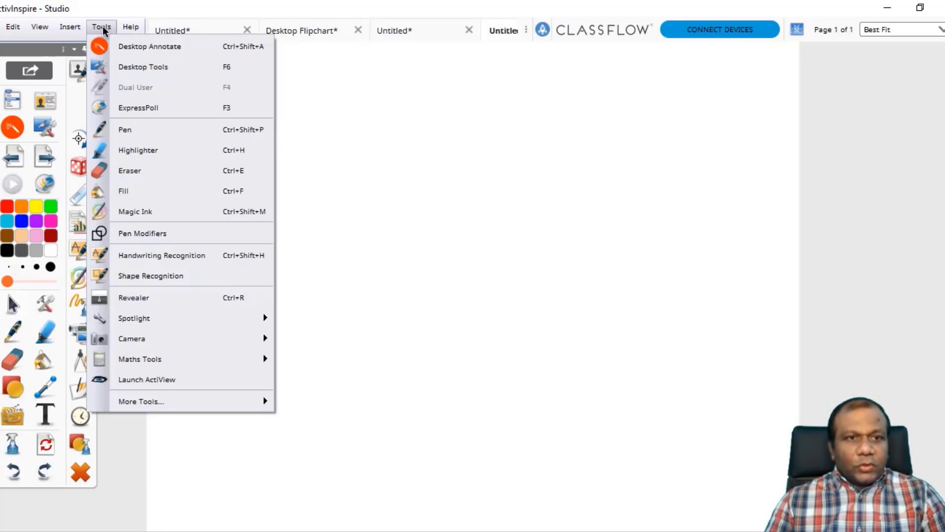
{"action": "mouse_move", "coordinate": [205, 407]}
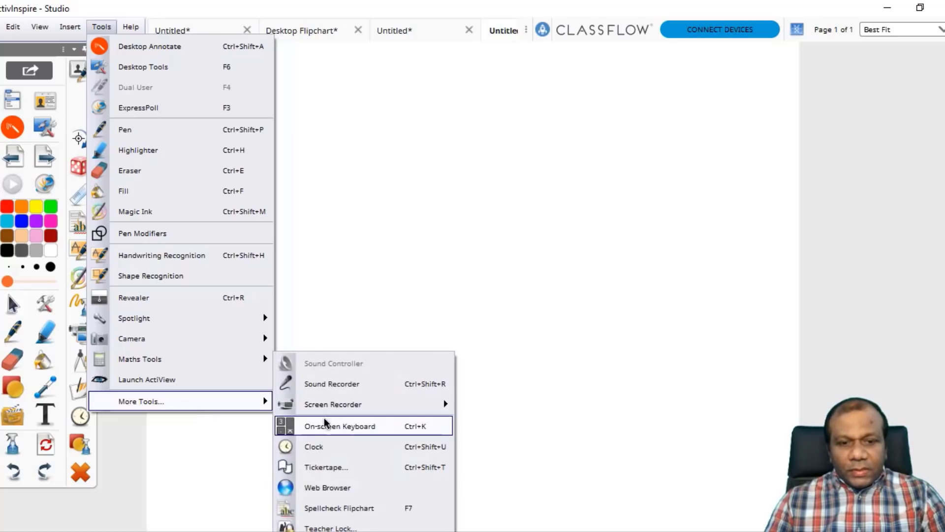
{"action": "mouse_move", "coordinate": [337, 412]}
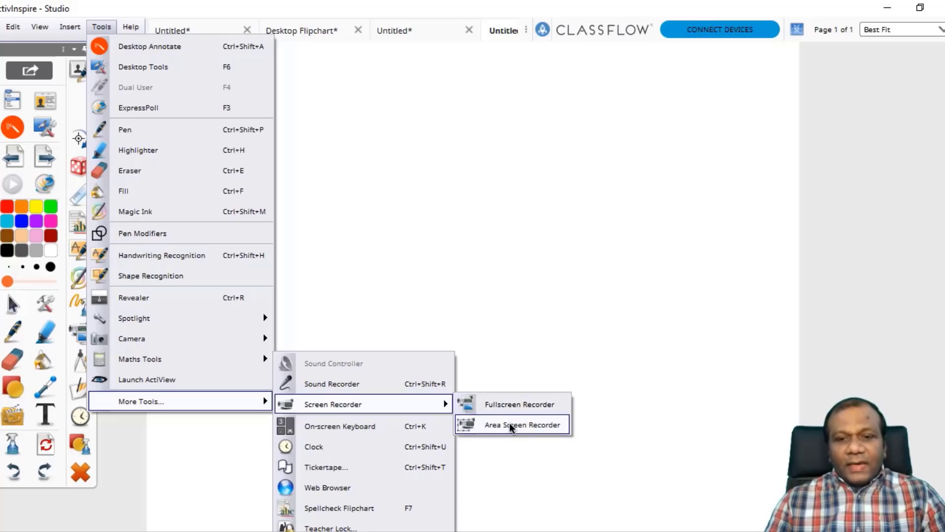
{"action": "left_click", "coordinate": [509, 409]}
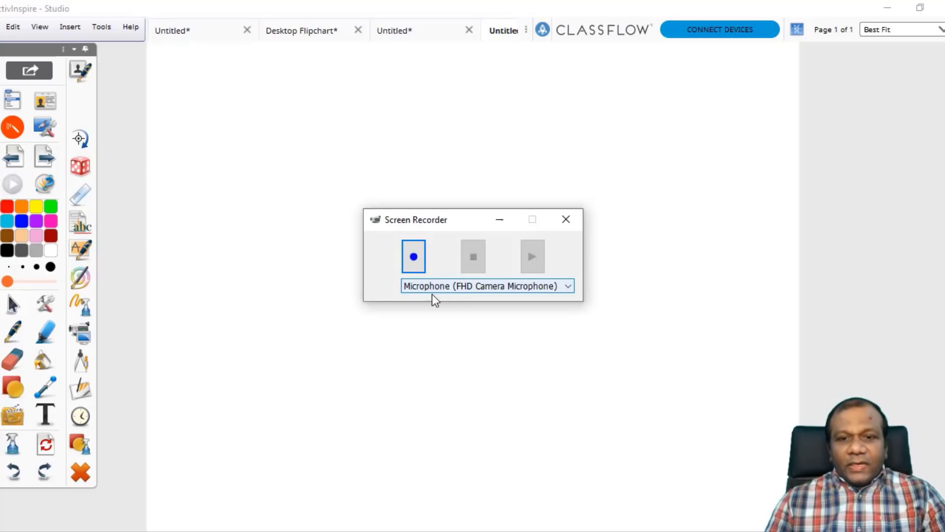
Step: Start recording to 'Record3' on the Desktop, then move the recorder window aside and minimise it
{"action": "left_click", "coordinate": [414, 257]}
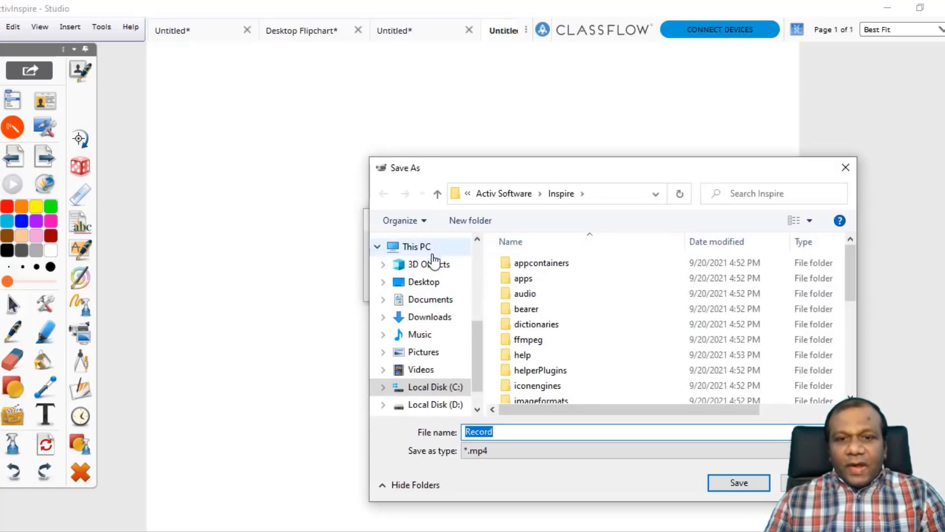
{"action": "left_click", "coordinate": [437, 288]}
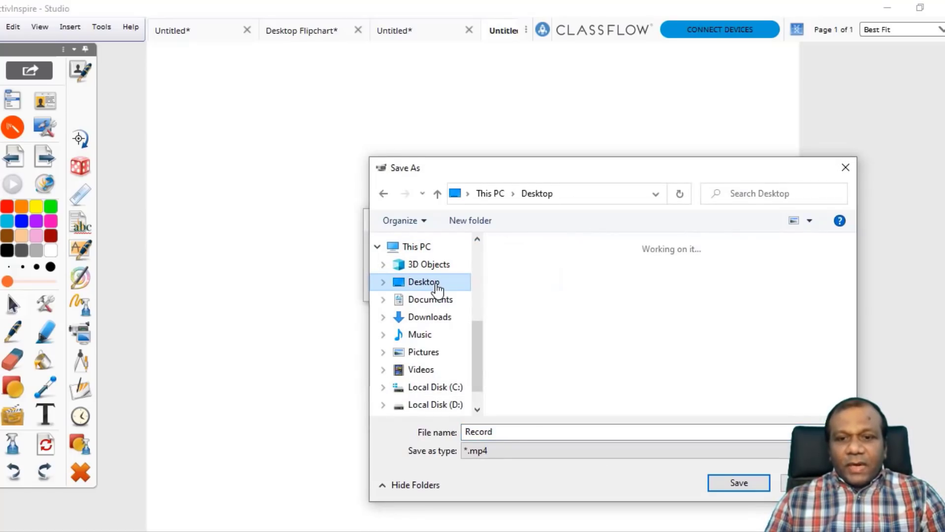
{"action": "left_click", "coordinate": [517, 431]}
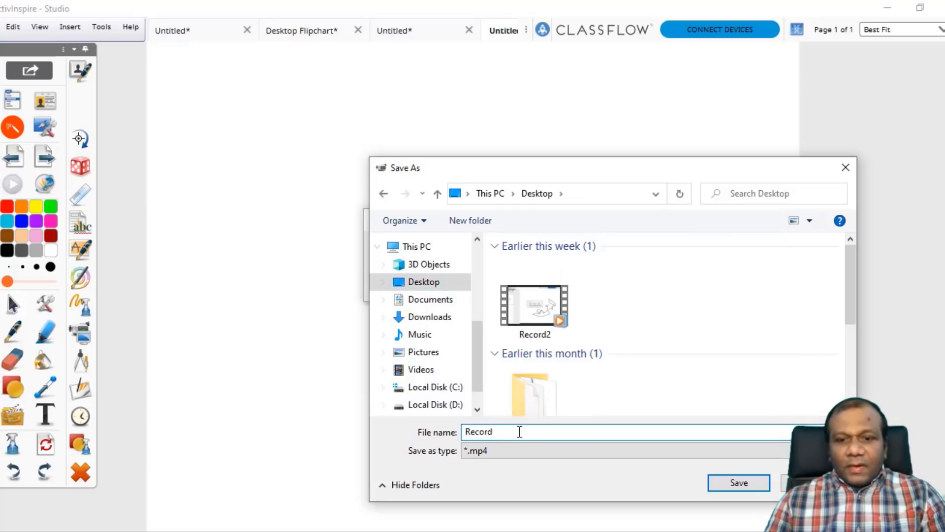
{"action": "type", "text": "3"}
{"action": "left_click", "coordinate": [728, 483]}
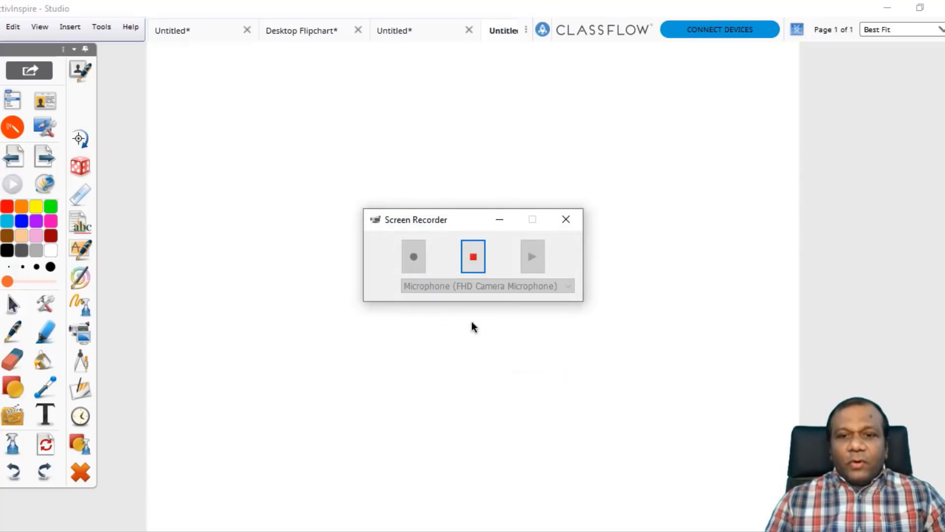
{"action": "left_click_drag", "start_coordinate": [487, 217], "coordinate": [698, 289]}
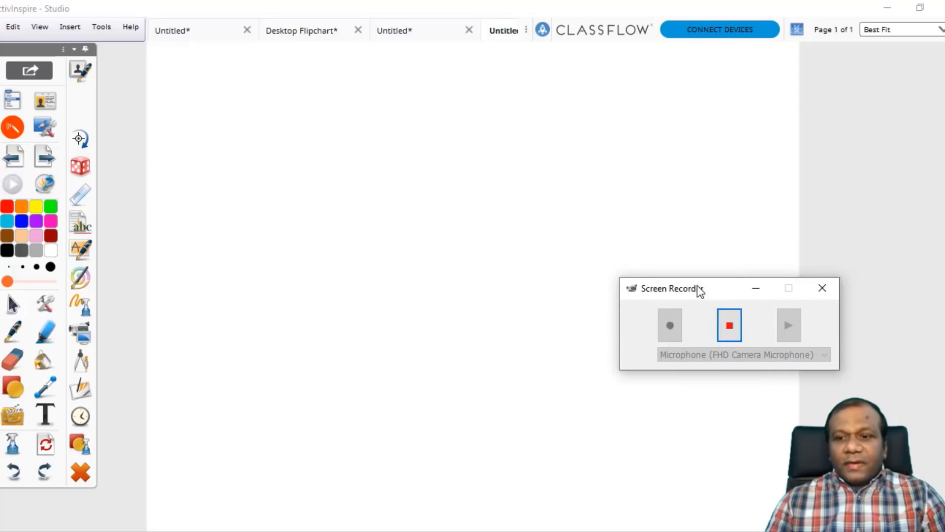
{"action": "left_click", "coordinate": [752, 290]}
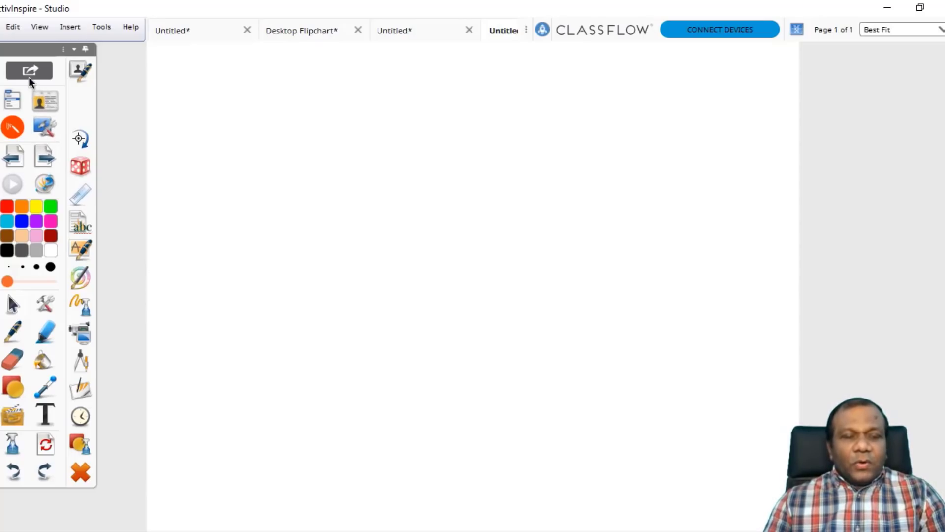
Step: Open the Choose Design templates for an Alphabet activities page via Insert > Page > Activities
{"action": "left_click", "coordinate": [70, 28]}
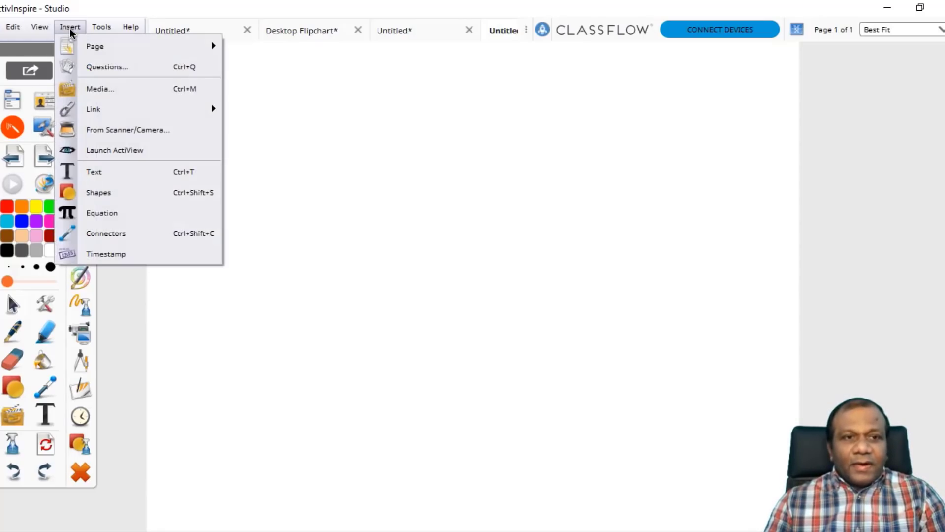
{"action": "mouse_move", "coordinate": [96, 49]}
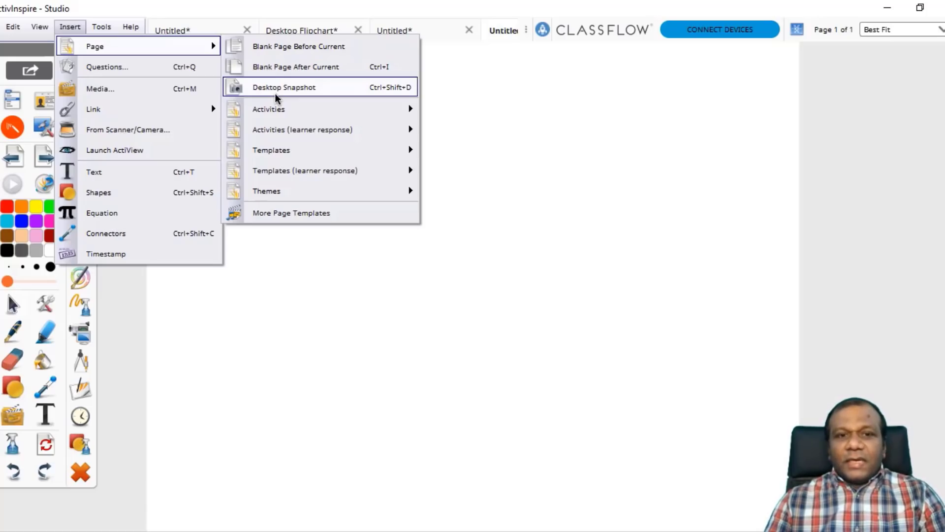
{"action": "mouse_move", "coordinate": [275, 107]}
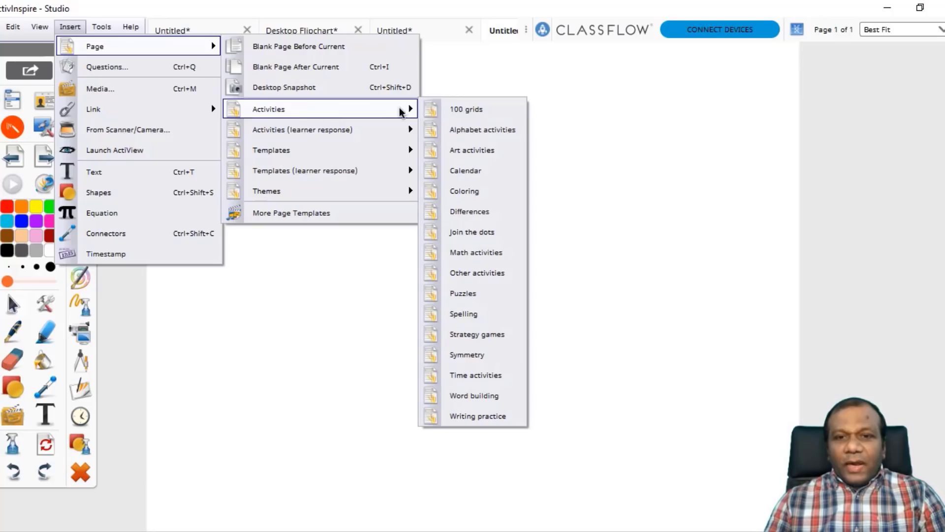
{"action": "left_click", "coordinate": [468, 132]}
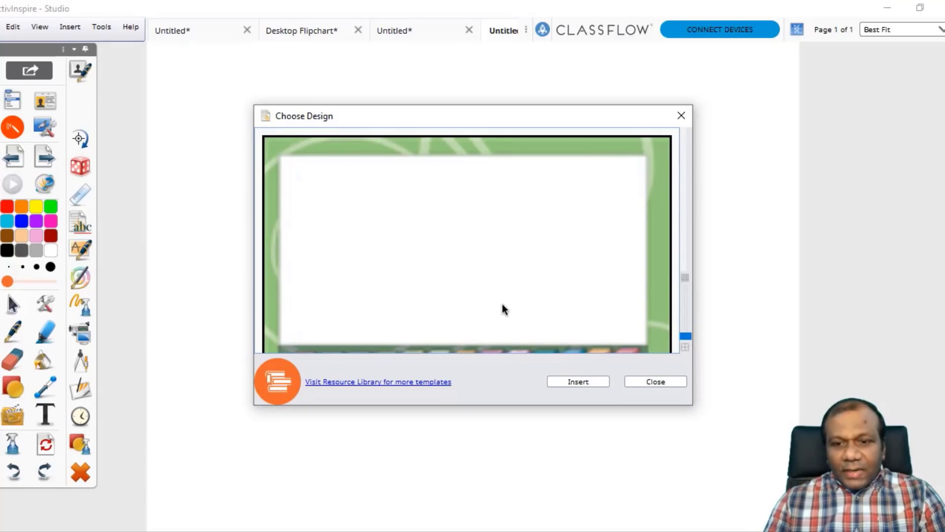
Step: Insert the alphabet-blocks design from Choose Design as page 2
{"action": "scroll", "coordinate": [509, 308], "scroll_direction": "down", "scroll_amount": 3}
{"action": "scroll", "coordinate": [599, 287], "scroll_direction": "up", "scroll_amount": 3}
{"action": "scroll", "coordinate": [599, 287], "scroll_direction": "down", "scroll_amount": 3}
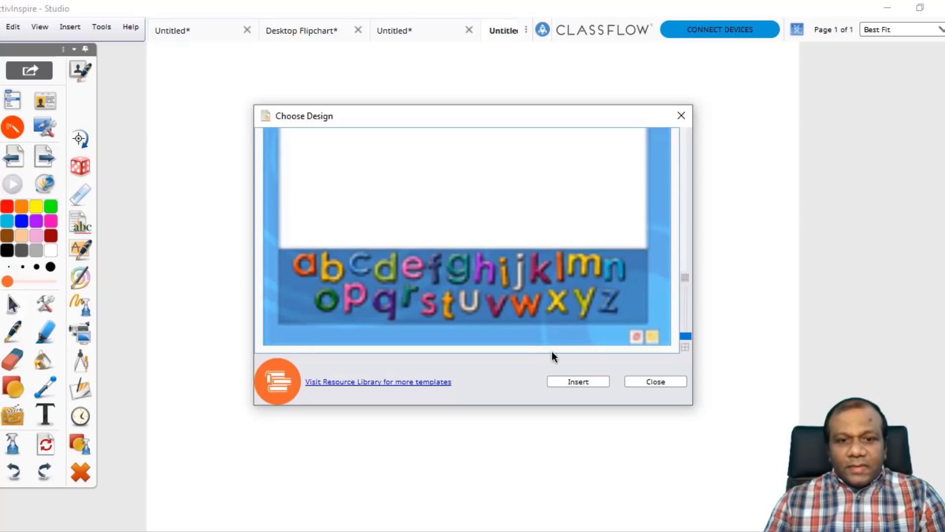
{"action": "left_click", "coordinate": [579, 382]}
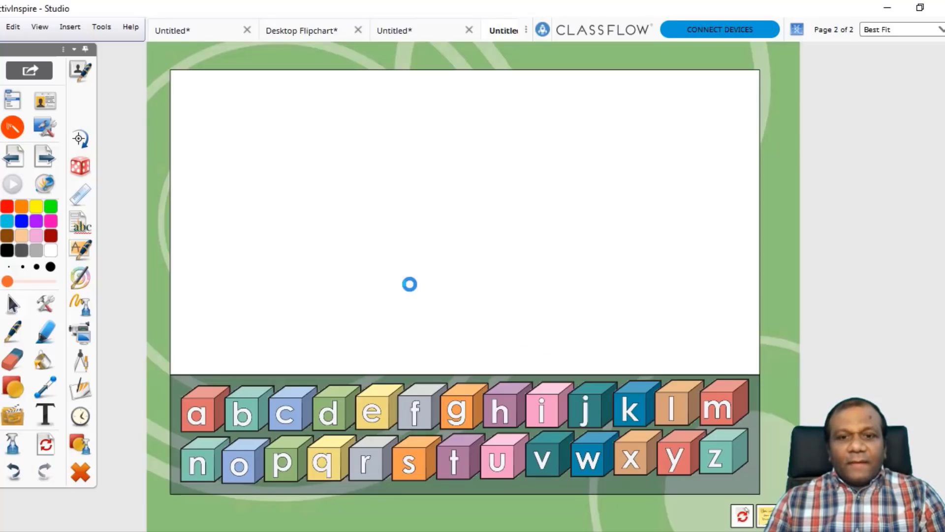
Step: Drag copies of the b, c, g, j and k blocks onto the page, then reset it
{"action": "left_click_drag", "start_coordinate": [257, 433], "coordinate": [254, 256]}
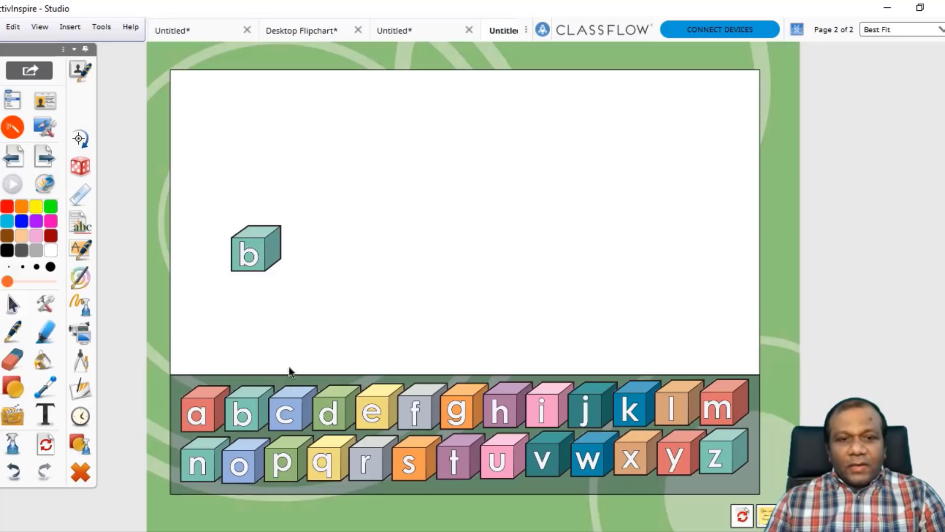
{"action": "left_click_drag", "start_coordinate": [292, 419], "coordinate": [411, 249]}
{"action": "left_click_drag", "start_coordinate": [460, 408], "coordinate": [546, 251]}
{"action": "left_click_drag", "start_coordinate": [585, 411], "coordinate": [645, 253]}
{"action": "left_click_drag", "start_coordinate": [640, 405], "coordinate": [557, 147]}
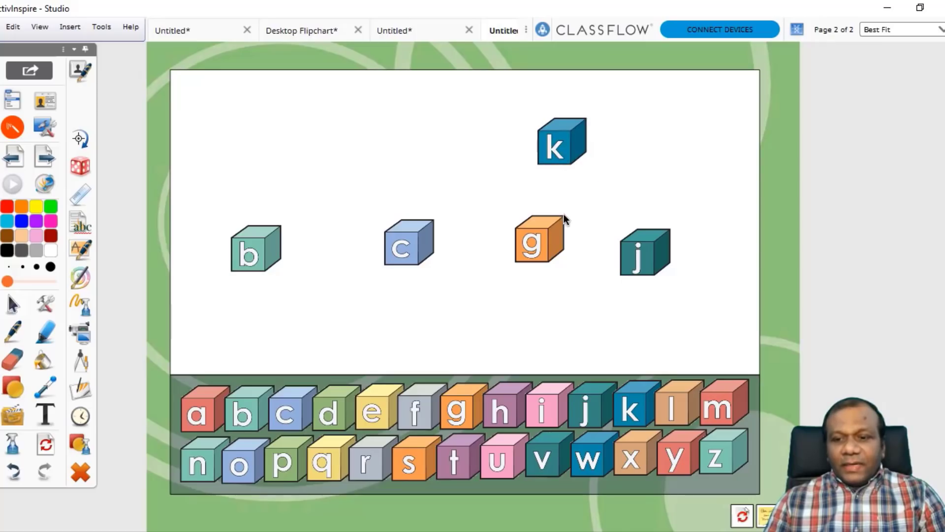
{"action": "left_click", "coordinate": [742, 516]}
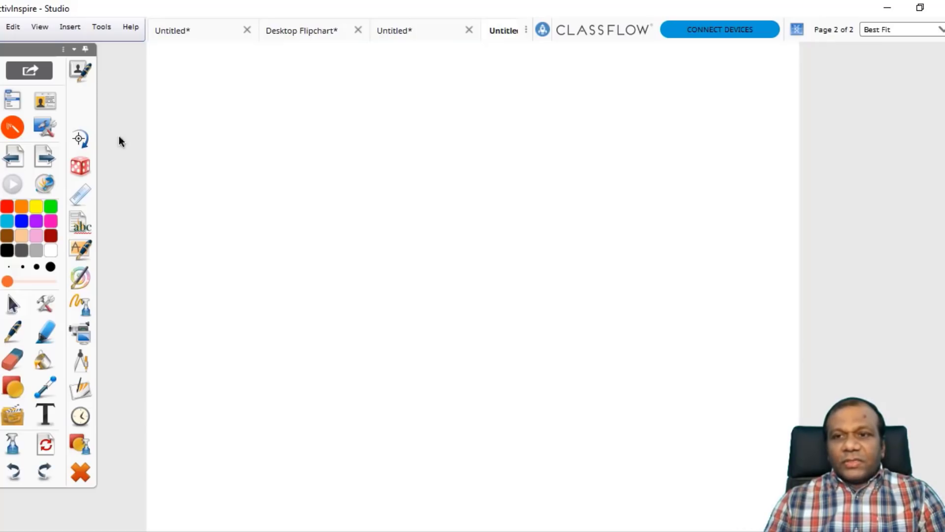
Step: Insert a Calendar activity page as page 3 from the Activities designs
{"action": "left_click", "coordinate": [71, 26]}
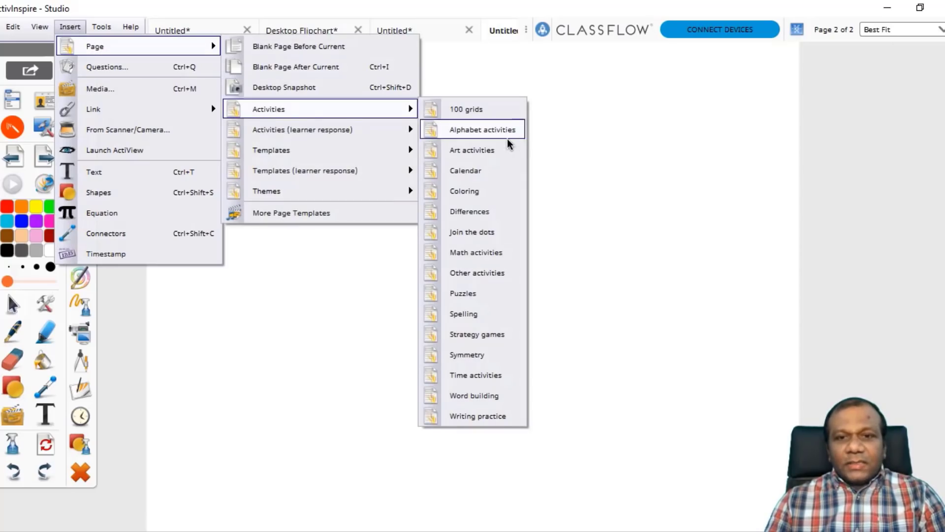
{"action": "left_click", "coordinate": [483, 173]}
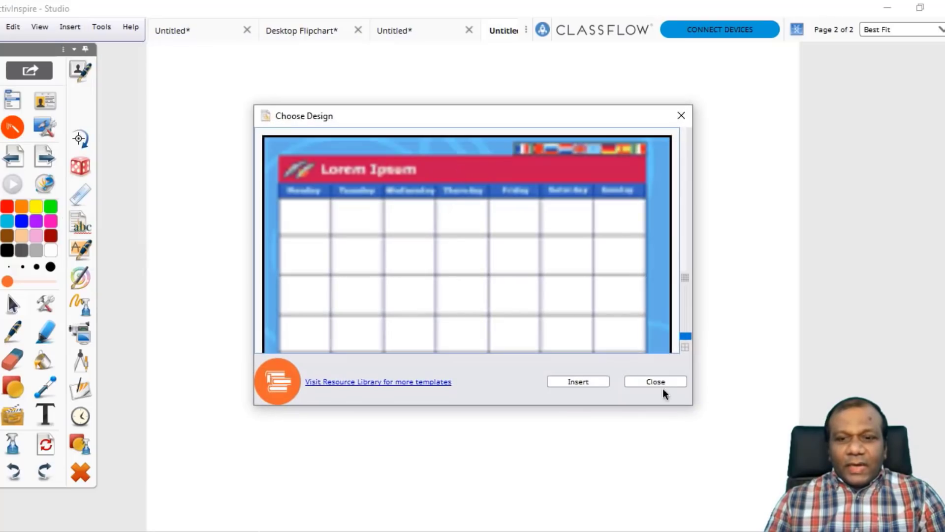
{"action": "left_click", "coordinate": [580, 381]}
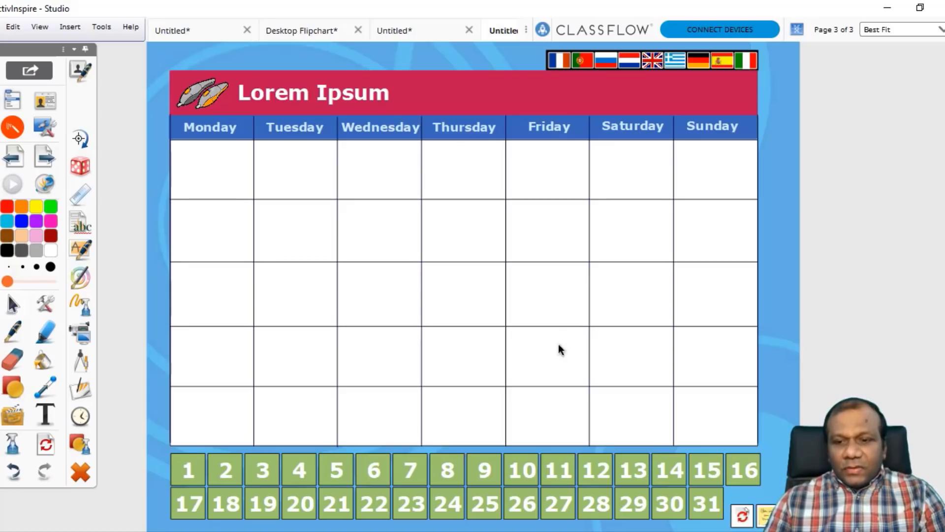
Step: Drag the 9, 10, 11 and 7 tiles onto Thursday, Friday and Tuesday cells of the calendar
{"action": "left_click_drag", "start_coordinate": [482, 468], "coordinate": [468, 178]}
{"action": "left_click_drag", "start_coordinate": [521, 469], "coordinate": [569, 221]}
{"action": "left_click_drag", "start_coordinate": [557, 468], "coordinate": [452, 294]}
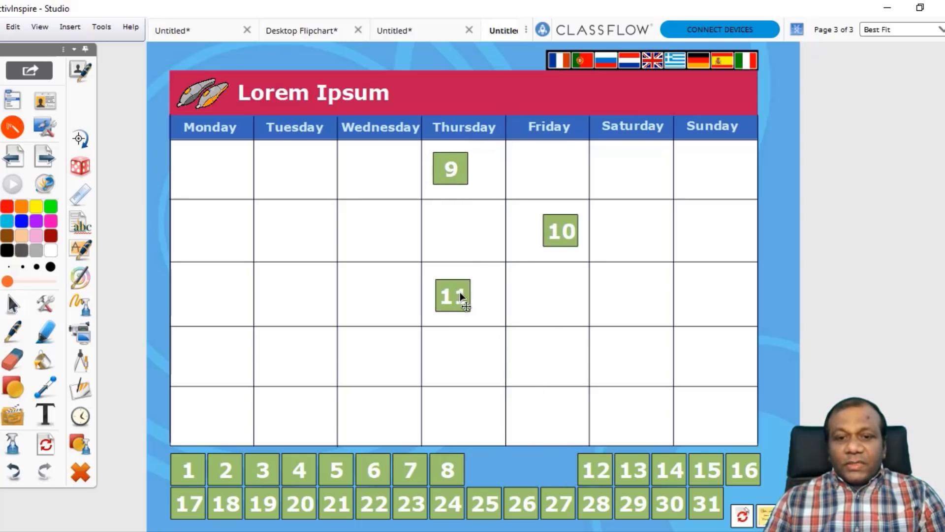
{"action": "left_click_drag", "start_coordinate": [398, 462], "coordinate": [295, 320]}
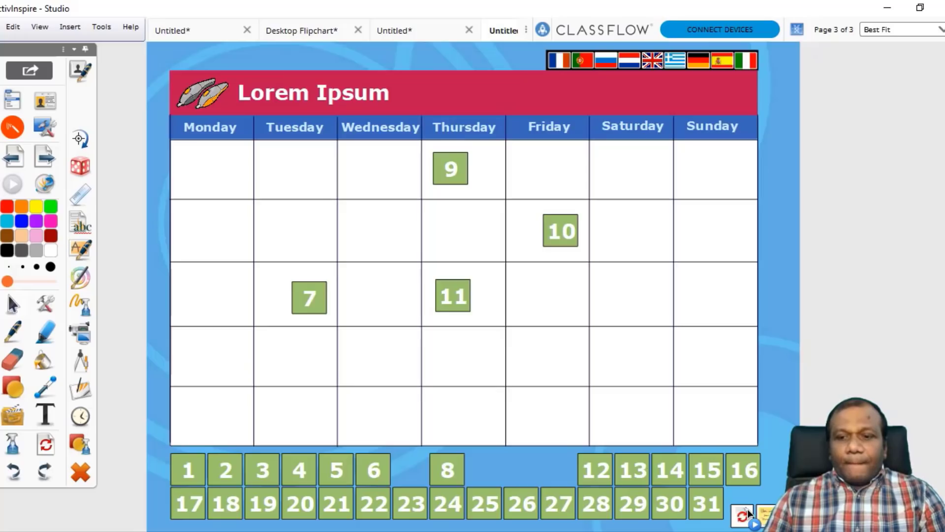
{"action": "left_click", "coordinate": [45, 446]}
{"action": "left_click", "coordinate": [98, 27]}
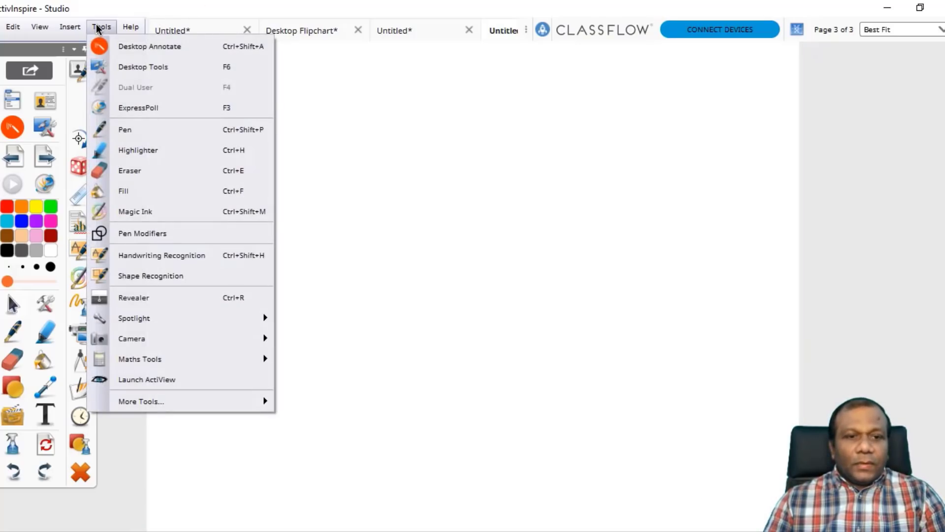
Step: Insert the 100-grid number activity as page 4
{"action": "mouse_move", "coordinate": [80, 27]}
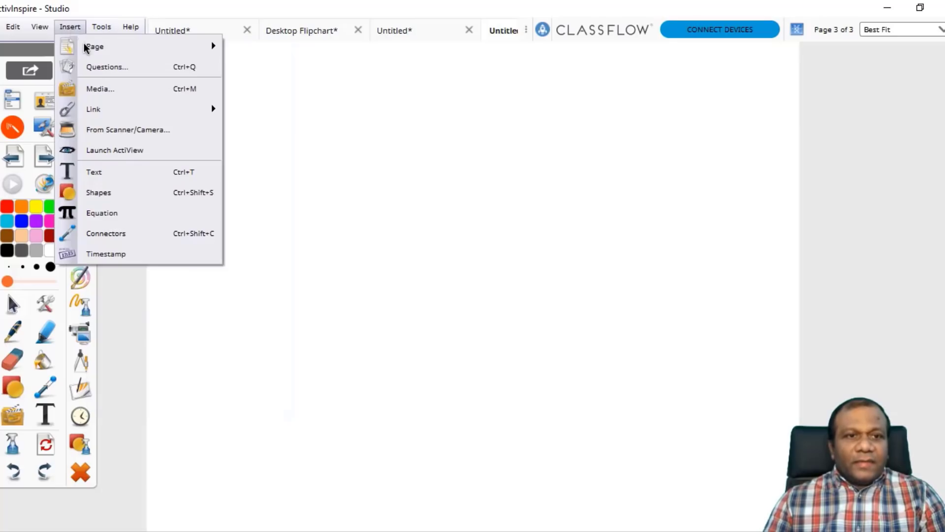
{"action": "mouse_move", "coordinate": [89, 48]}
{"action": "mouse_move", "coordinate": [279, 109]}
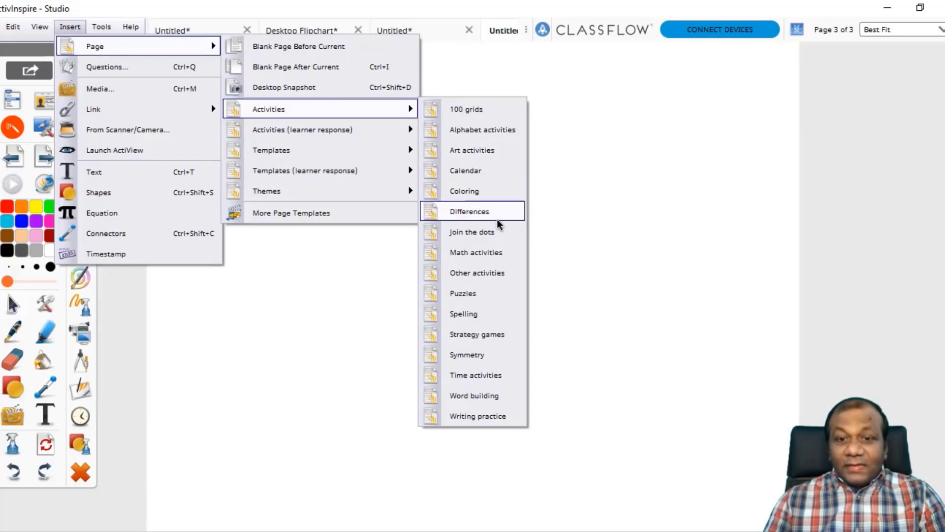
{"action": "left_click", "coordinate": [488, 255]}
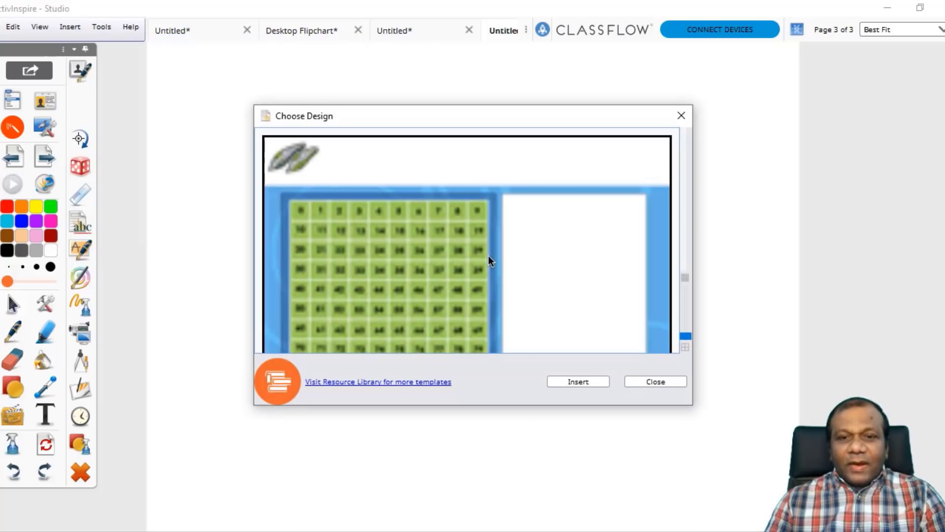
{"action": "left_click", "coordinate": [586, 379]}
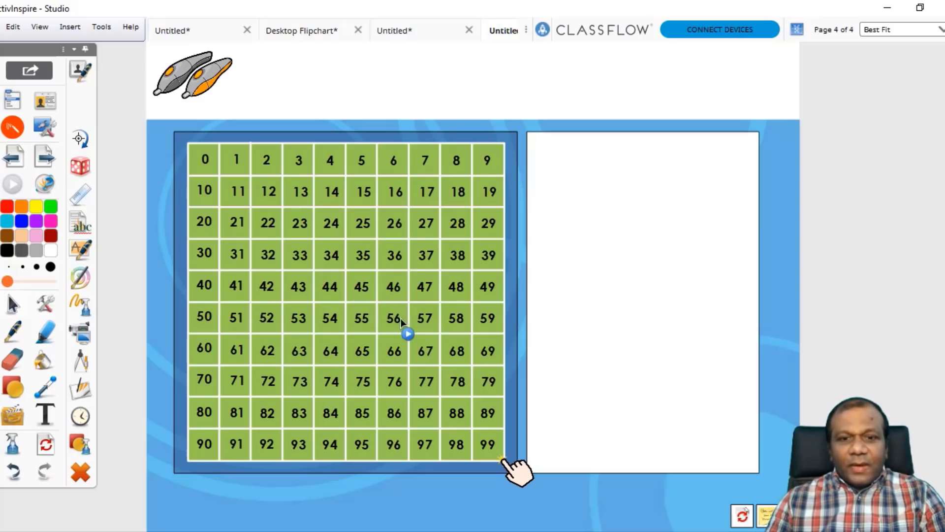
Step: Try the white answer panel on the 100-grid, then reset the page to blank
{"action": "left_click", "coordinate": [696, 232]}
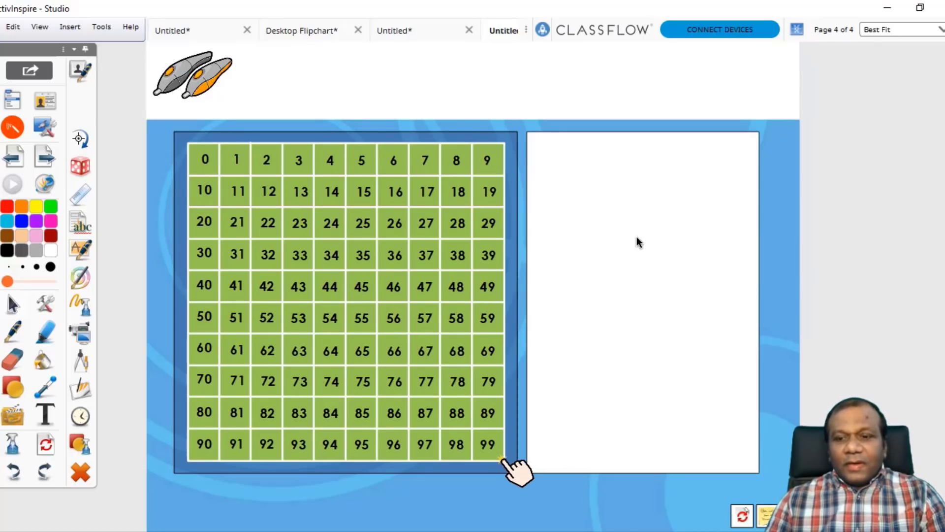
{"action": "left_click", "coordinate": [640, 241]}
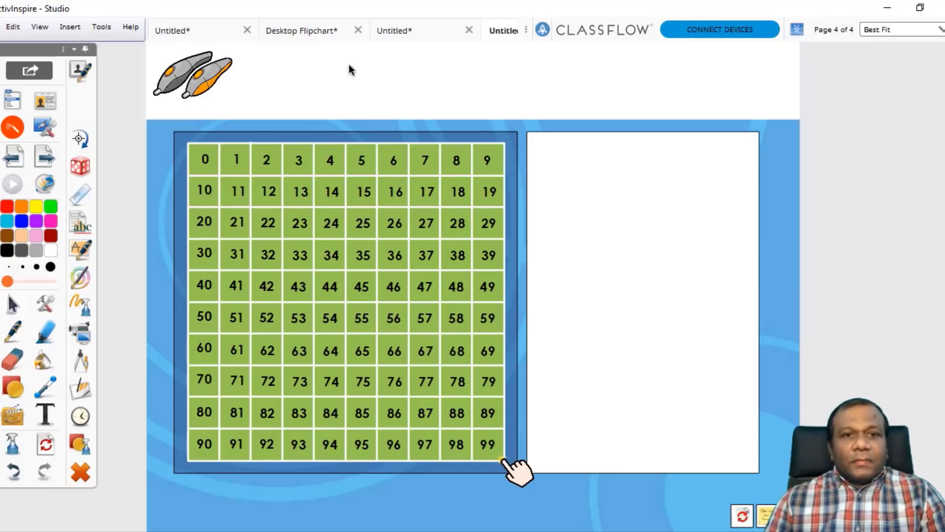
{"action": "left_click", "coordinate": [743, 517]}
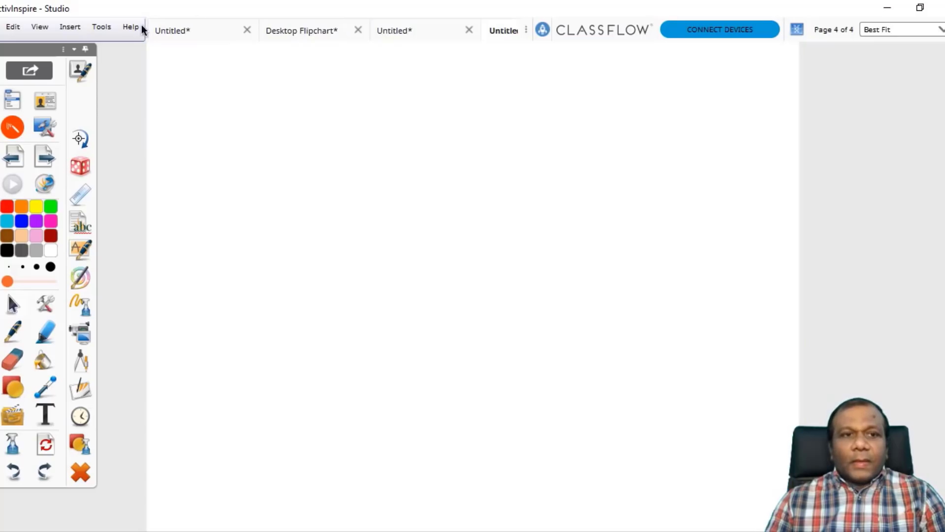
Step: Insert the forest picture puzzle design as page 5
{"action": "left_click", "coordinate": [69, 26]}
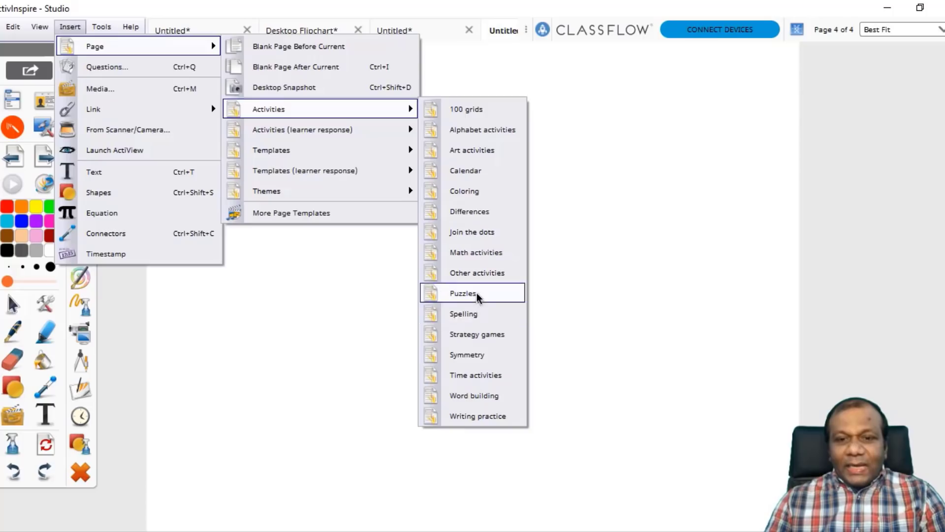
{"action": "left_click", "coordinate": [476, 292]}
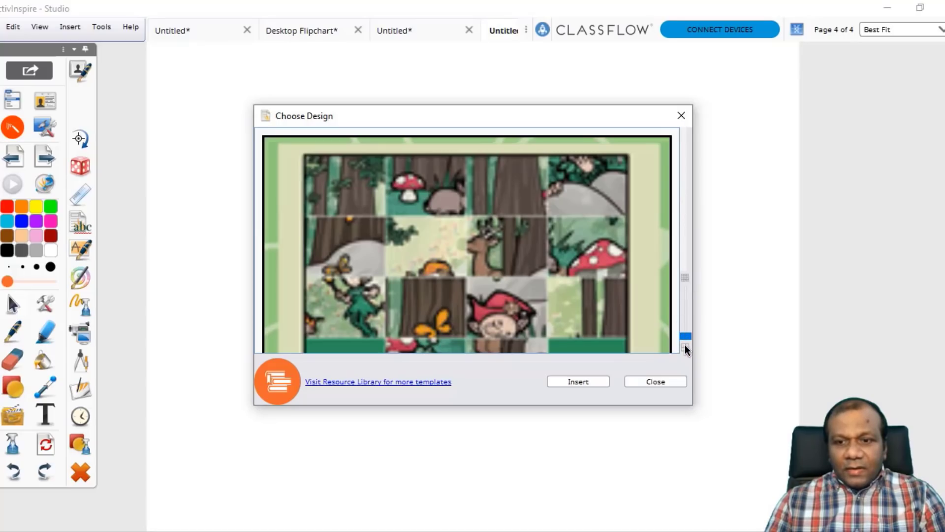
{"action": "left_click", "coordinate": [570, 382]}
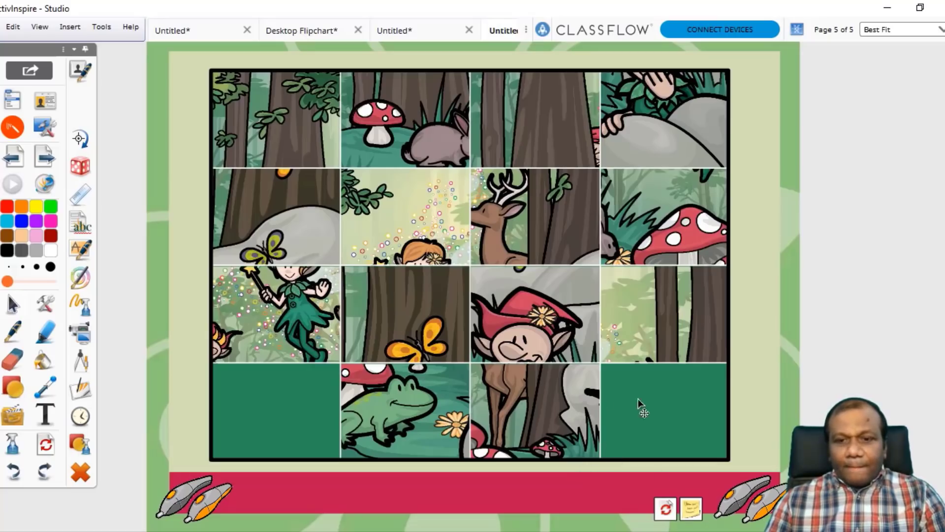
Step: Move the deer-legs tile to the fourth bottom slot and the frog to the third, then reset
{"action": "left_click", "coordinate": [681, 429]}
{"action": "left_click", "coordinate": [330, 443]}
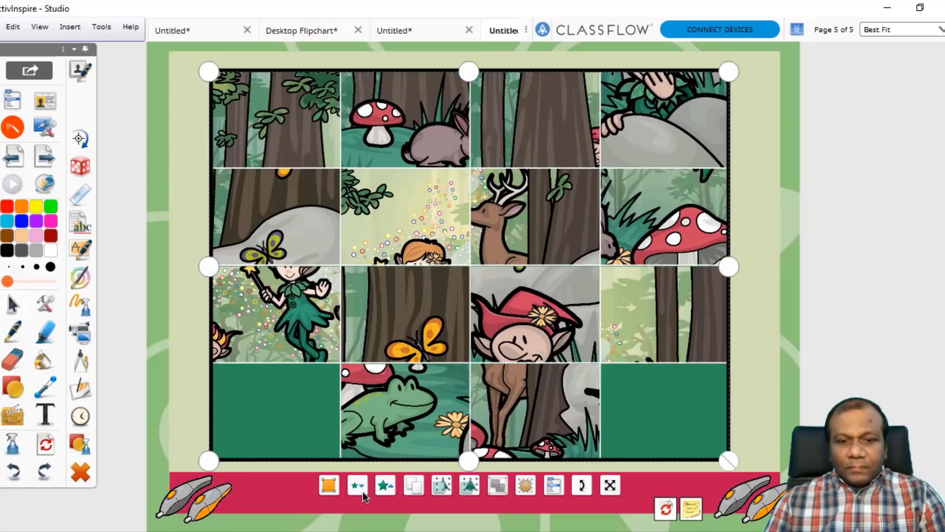
{"action": "mouse_move", "coordinate": [433, 383]}
{"action": "left_mouse_down"}
{"action": "mouse_move", "coordinate": [666, 391]}
{"action": "mouse_move", "coordinate": [613, 418]}
{"action": "left_mouse_up"}
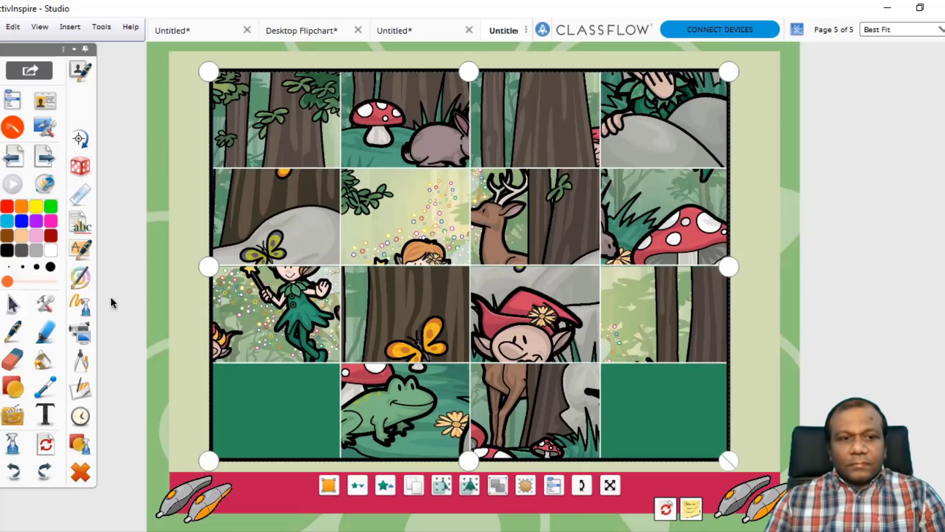
{"action": "left_click", "coordinate": [512, 399]}
{"action": "left_click_drag", "start_coordinate": [530, 410], "coordinate": [667, 410]}
{"action": "left_click_drag", "start_coordinate": [385, 406], "coordinate": [513, 412]}
{"action": "left_click", "coordinate": [666, 508]}
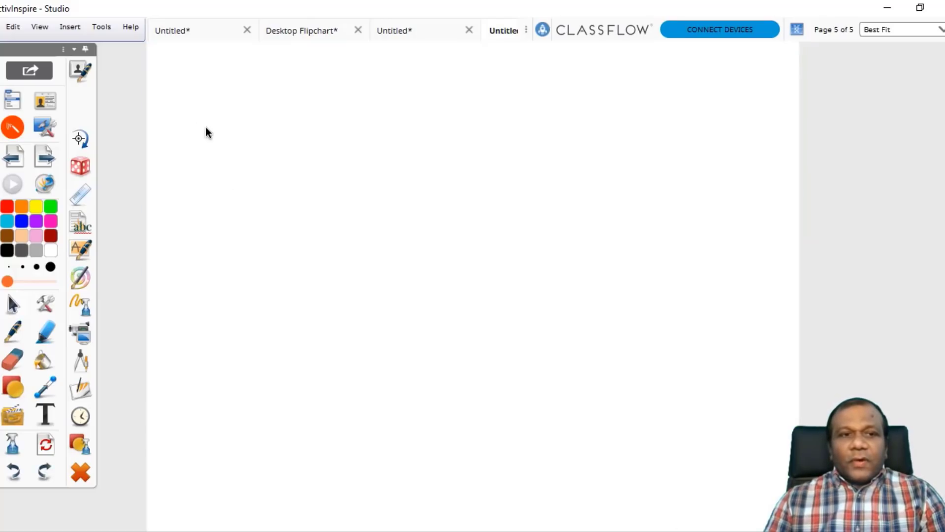
{"action": "left_click", "coordinate": [59, 27]}
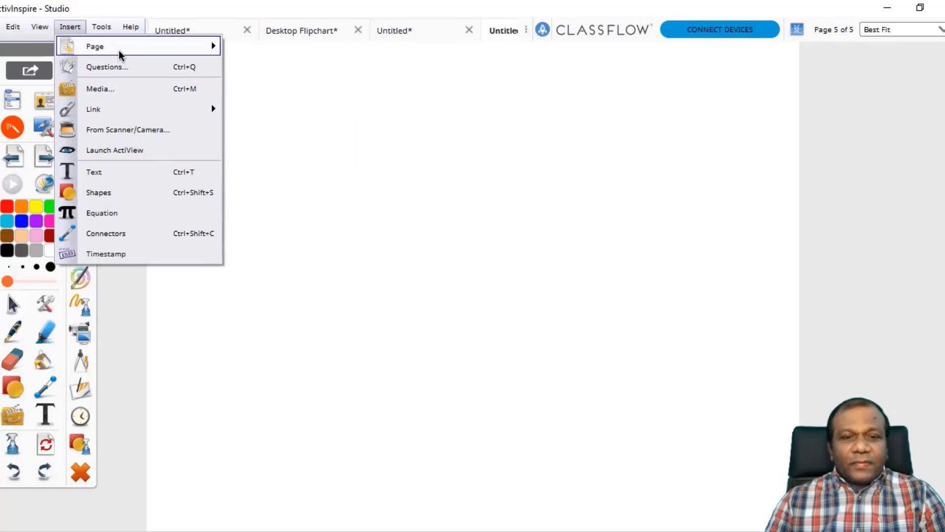
{"action": "mouse_move", "coordinate": [119, 47]}
{"action": "mouse_move", "coordinate": [321, 109]}
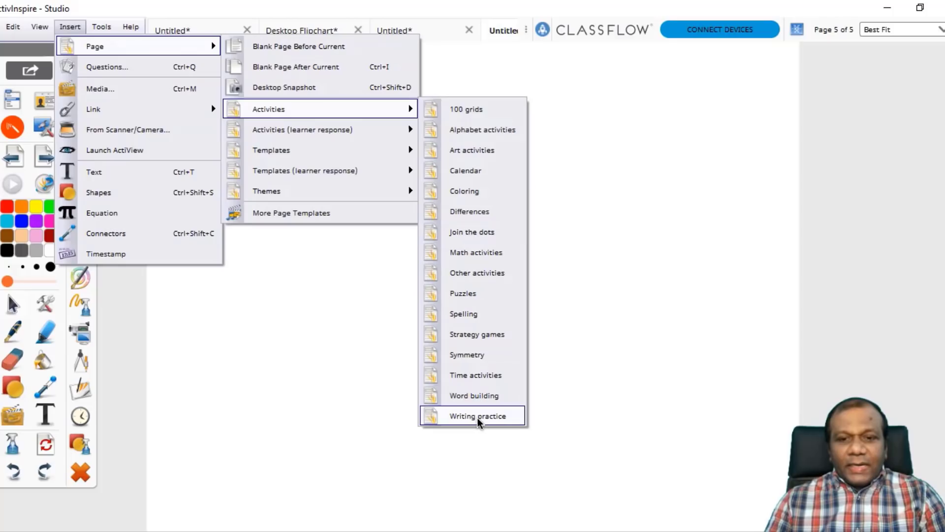
{"action": "left_click", "coordinate": [310, 347]}
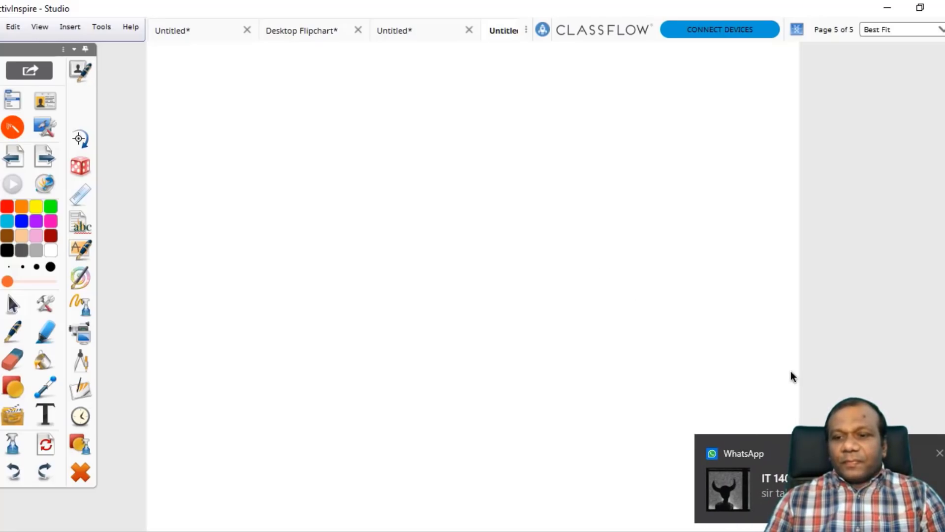
{"action": "left_click", "coordinate": [938, 453]}
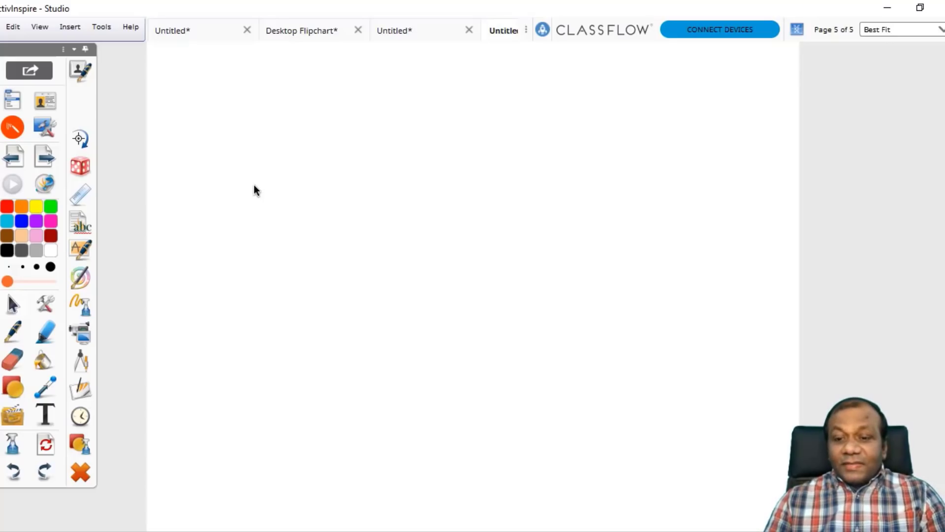
{"action": "left_click", "coordinate": [686, 530]}
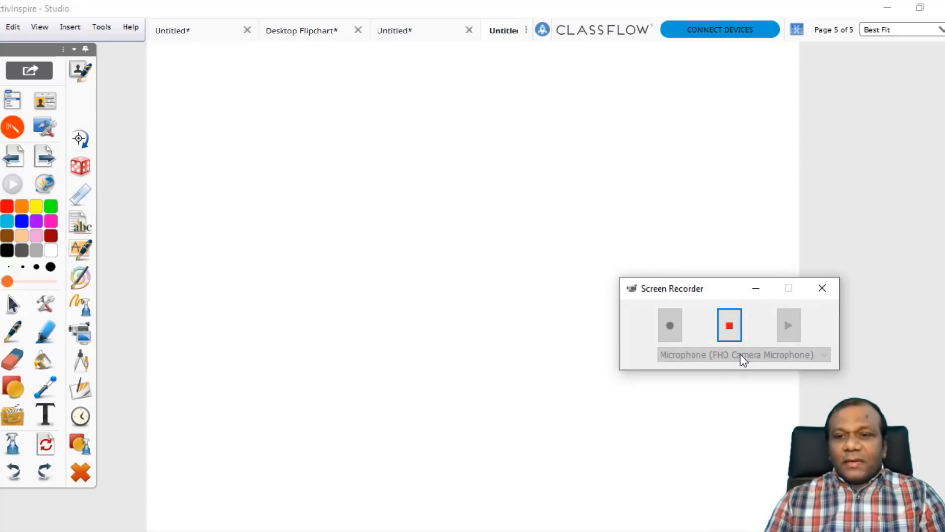
Step: Stop the screen recording and play back the saved Record3 video
{"action": "left_click", "coordinate": [729, 323]}
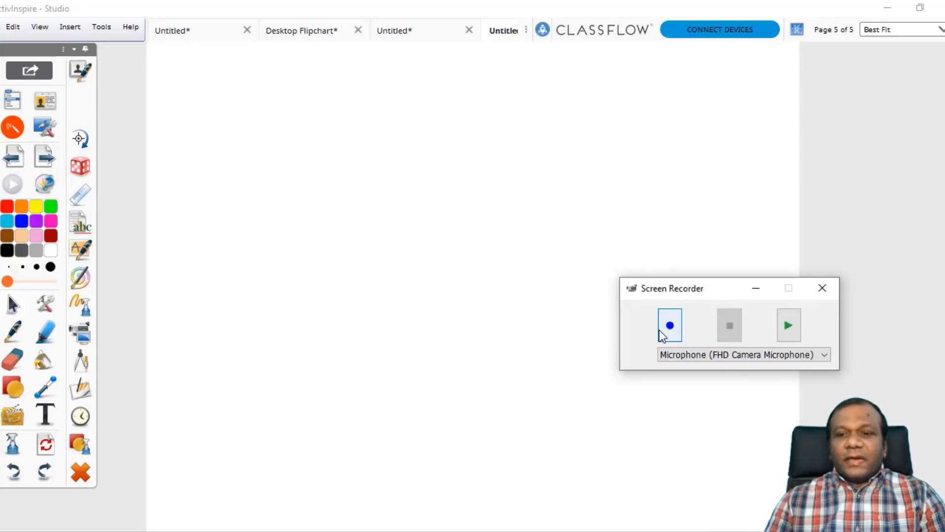
{"action": "left_click", "coordinate": [796, 333]}
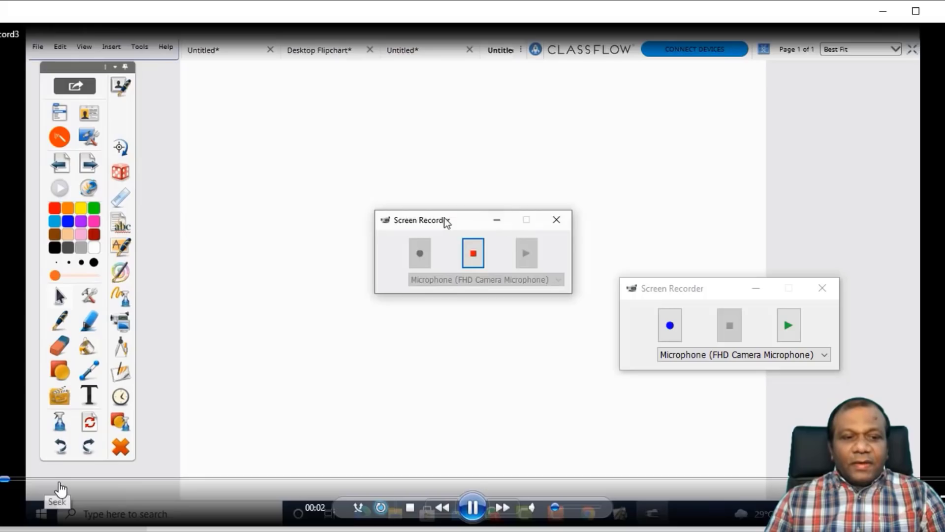
Step: Skim the Record3 playback by jumping to 00:15, 00:36 and about 00:54
{"action": "left_click", "coordinate": [79, 478]}
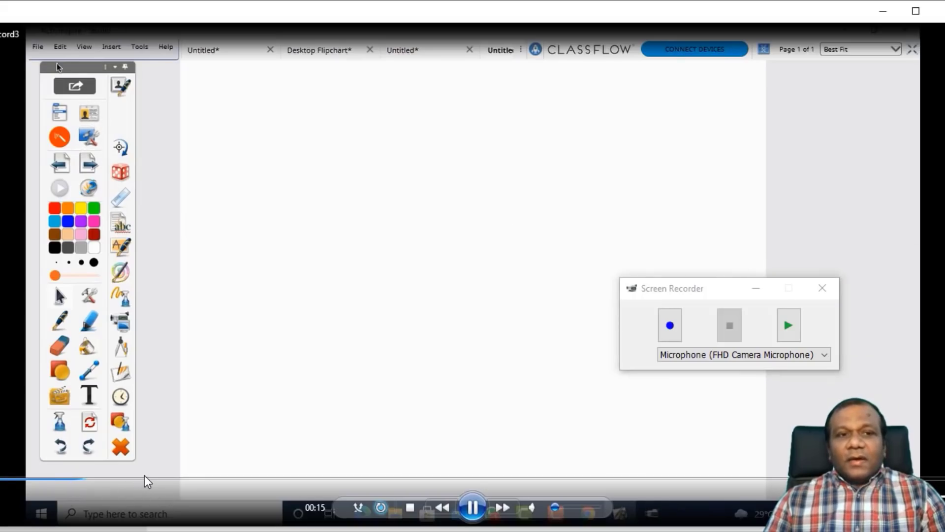
{"action": "left_click", "coordinate": [191, 479]}
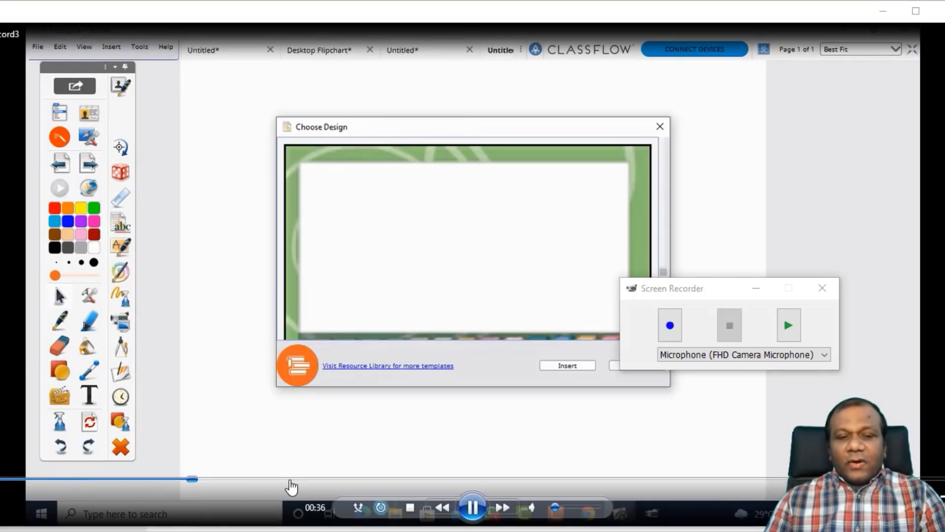
{"action": "left_click", "coordinate": [295, 480]}
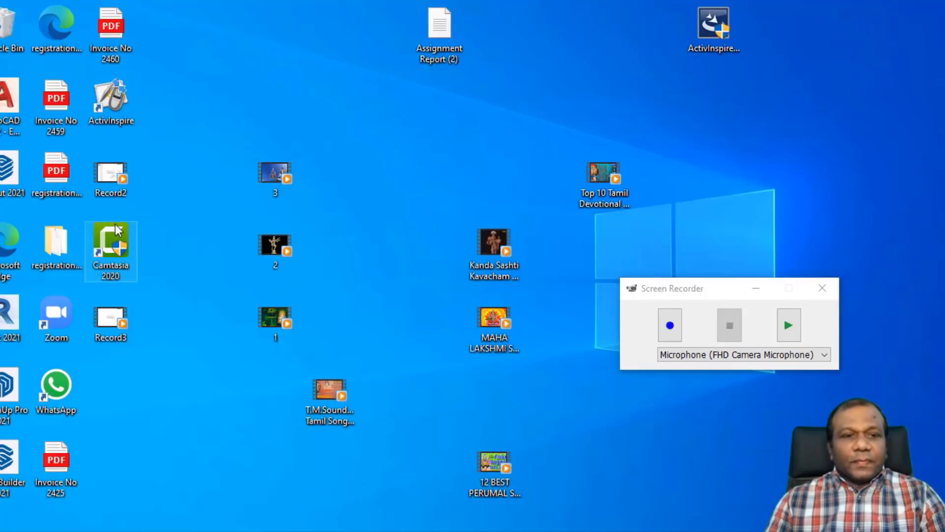
Step: Open Record3 from the desktop with Windows Media Player
{"action": "right_click", "coordinate": [102, 179]}
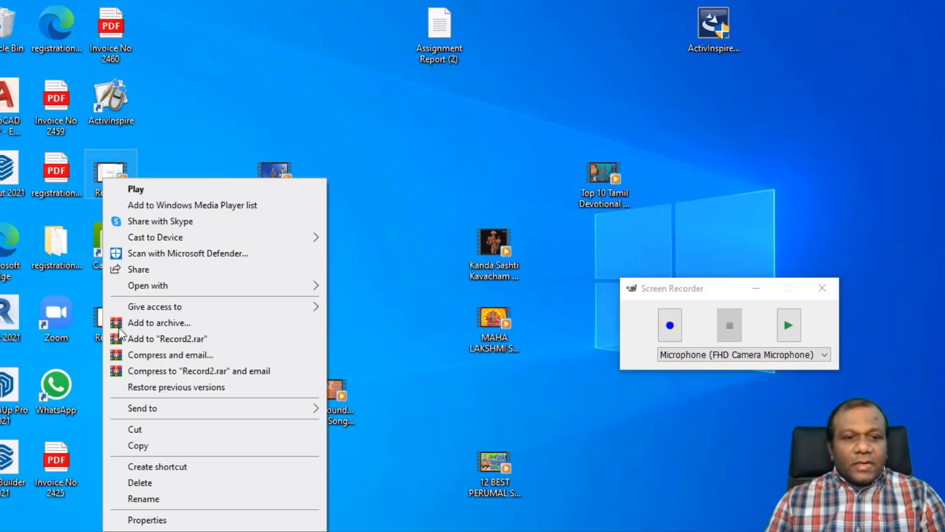
{"action": "left_click", "coordinate": [98, 321]}
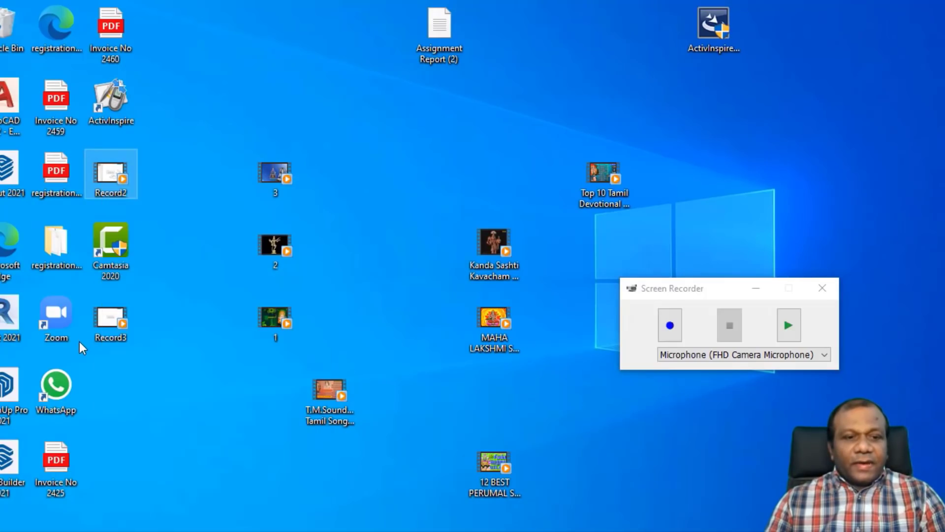
{"action": "right_click", "coordinate": [117, 318]}
{"action": "mouse_move", "coordinate": [196, 291]}
{"action": "left_click", "coordinate": [388, 320]}
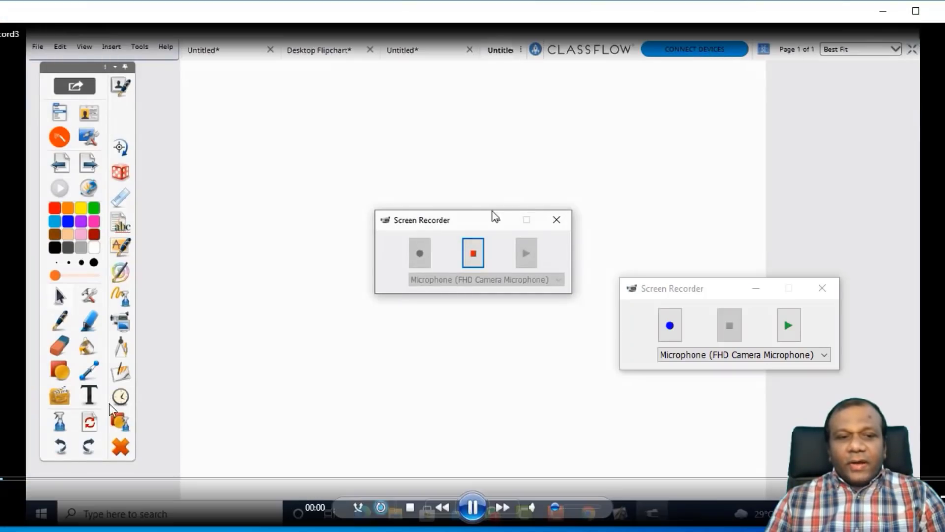
Step: Jump Record3 to 00:11 and 00:29, pause there, and close the Screen Recorder
{"action": "left_click", "coordinate": [51, 478]}
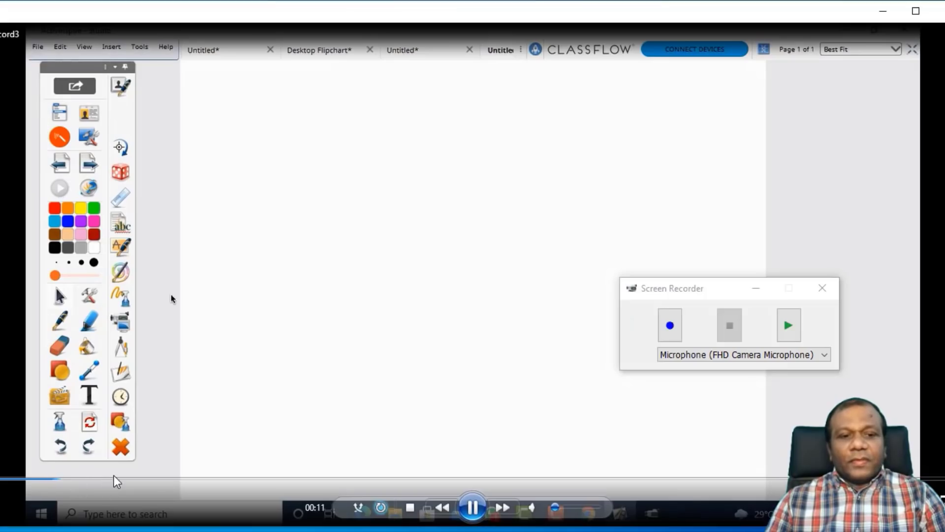
{"action": "left_click", "coordinate": [153, 477]}
{"action": "left_click", "coordinate": [473, 507]}
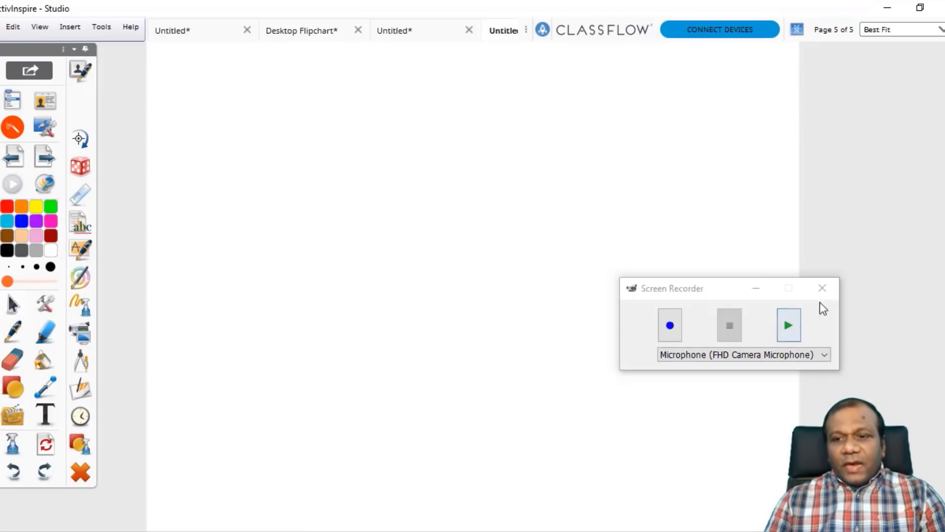
{"action": "left_click", "coordinate": [829, 289]}
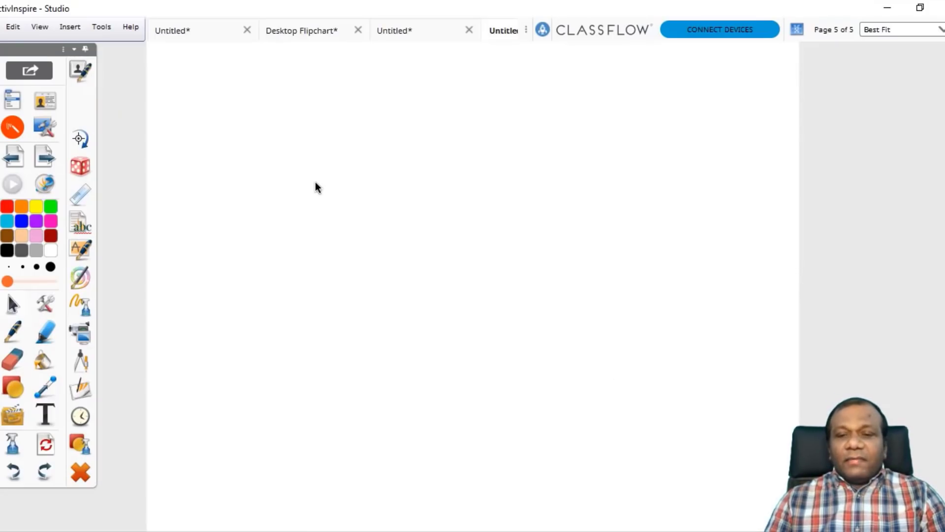